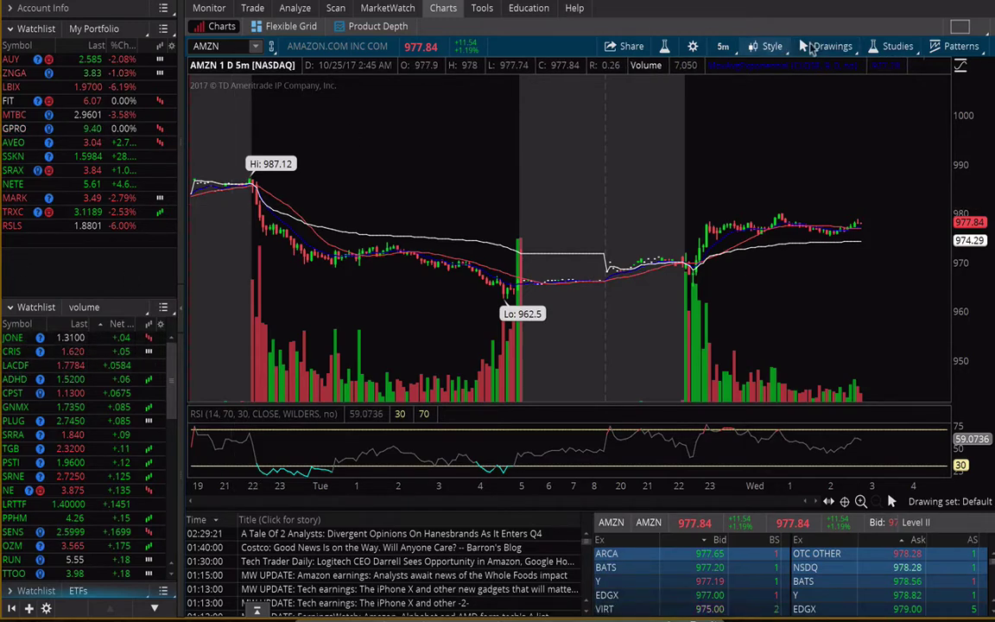
Open the study editor for the AMZN chart and find and select MACD in the list of available studies.
click(897, 45)
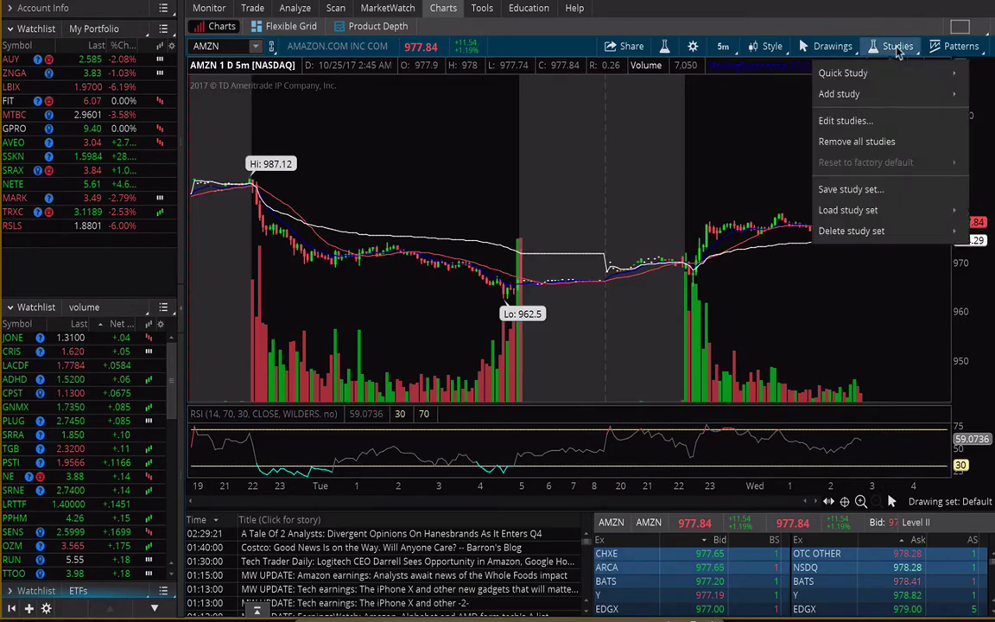
click(882, 121)
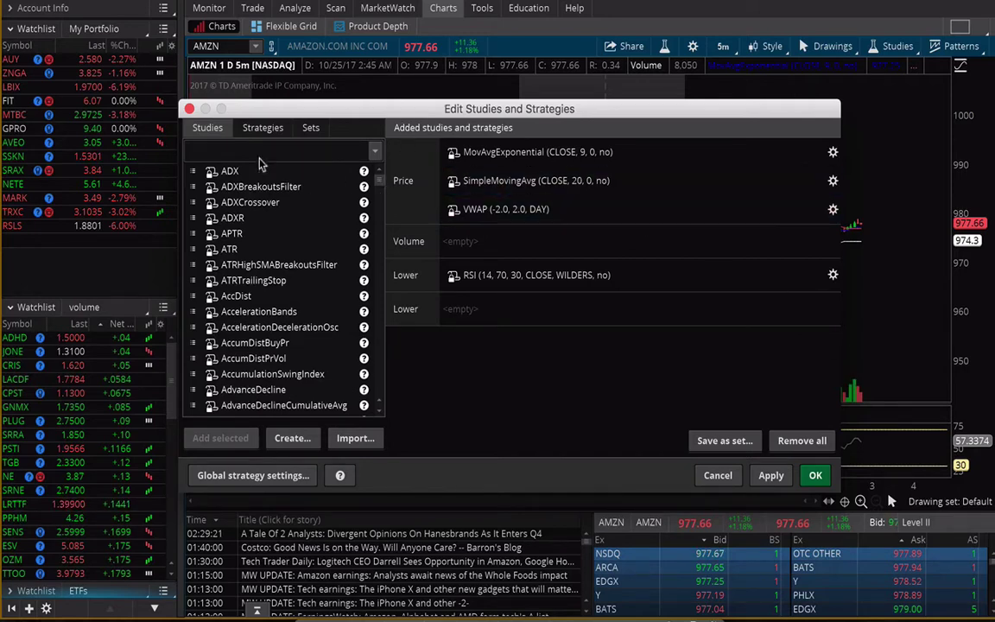
scroll(249, 247, down, 15)
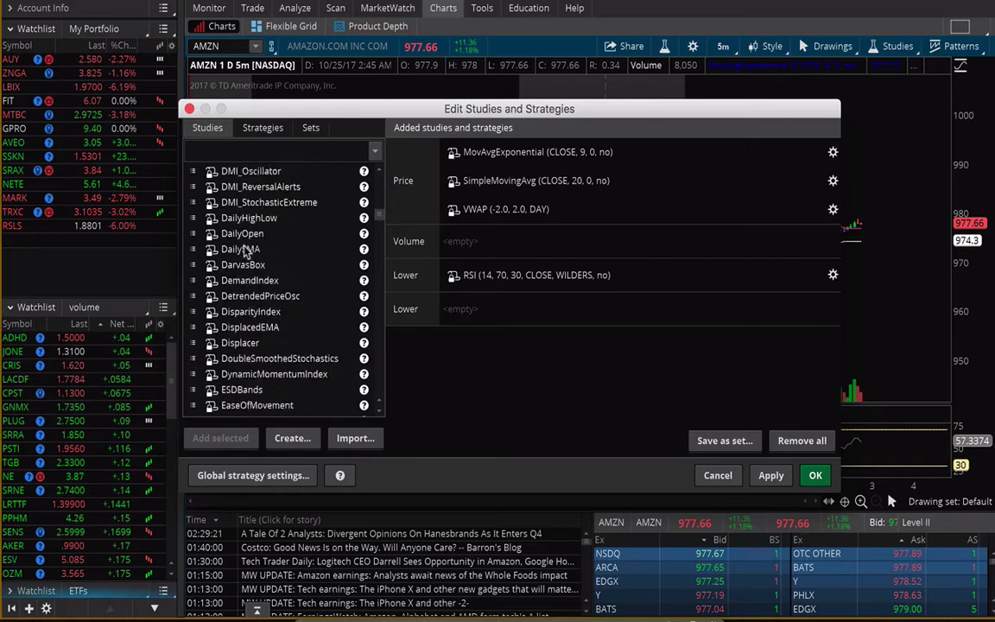
scroll(246, 251, down, 15)
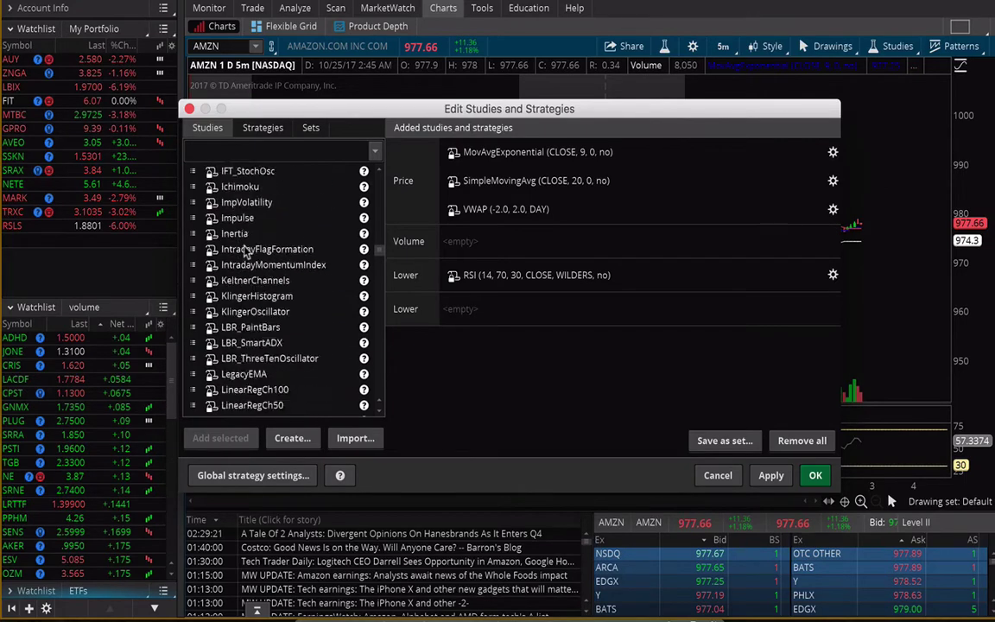
scroll(246, 251, down, 15)
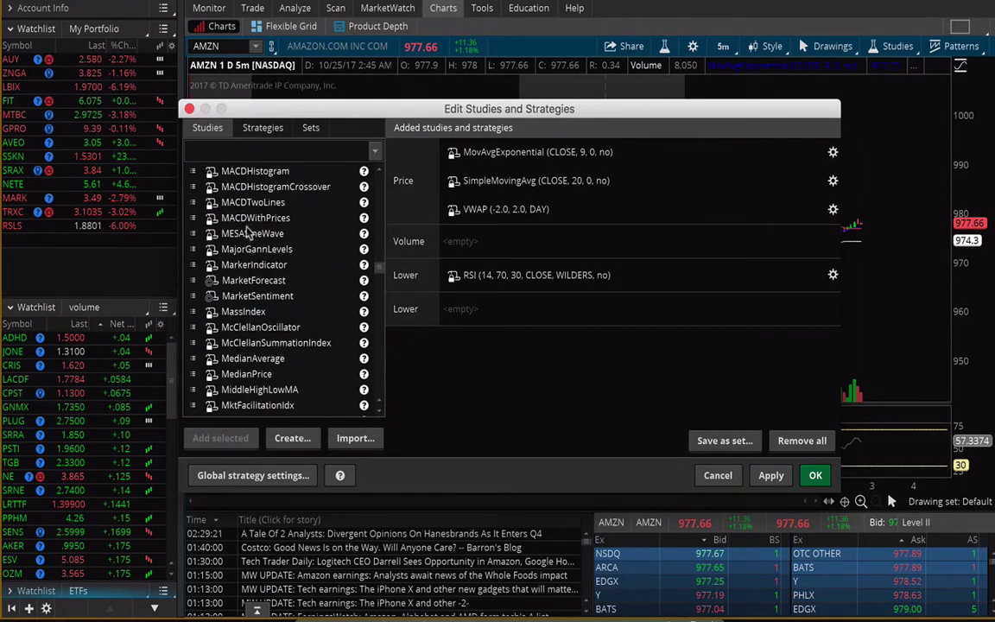
scroll(249, 233, up, 3)
click(254, 233)
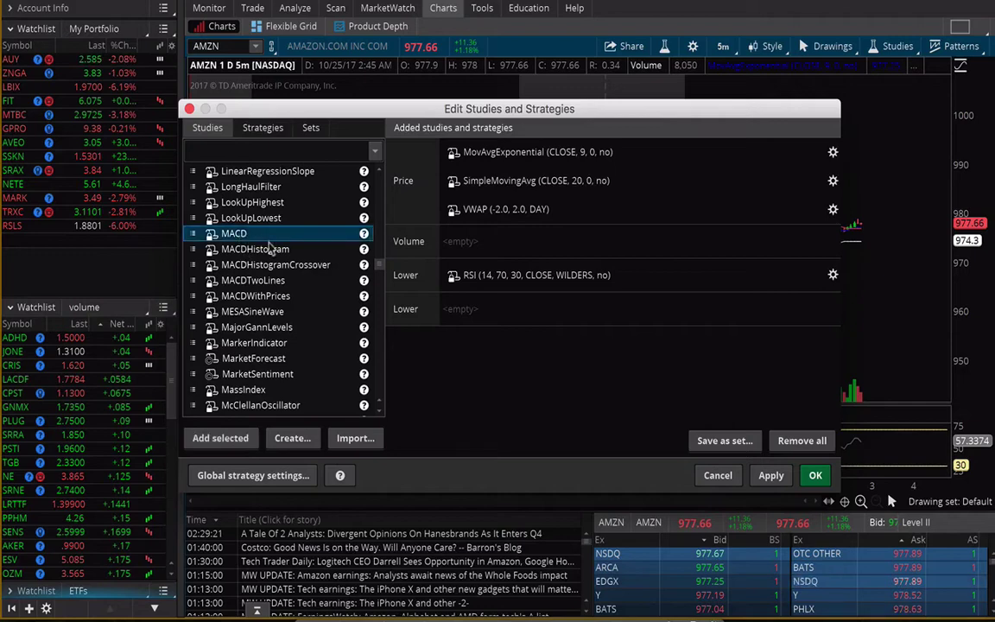
Browse the rest of the available studies down to the ZigZag entries, and close the editor without adding any.
scroll(289, 252, down, 8)
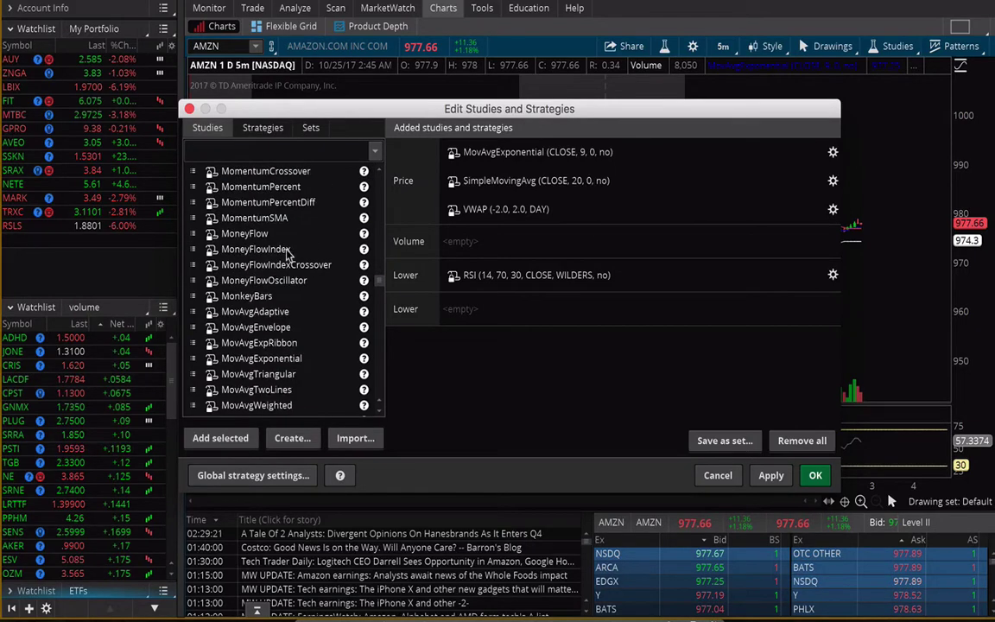
scroll(268, 245, down, 5)
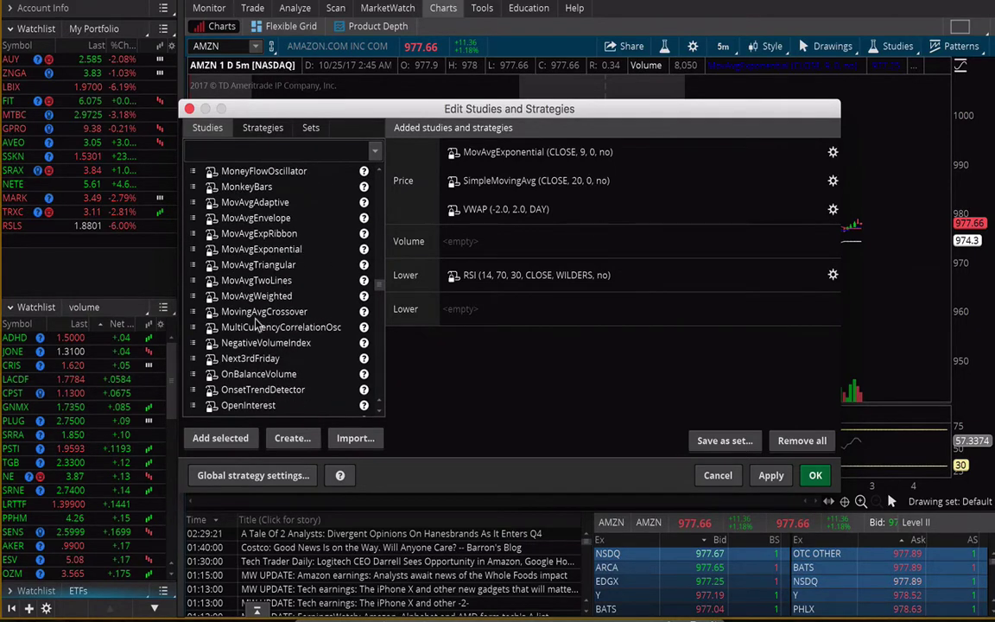
scroll(256, 323, down, 5)
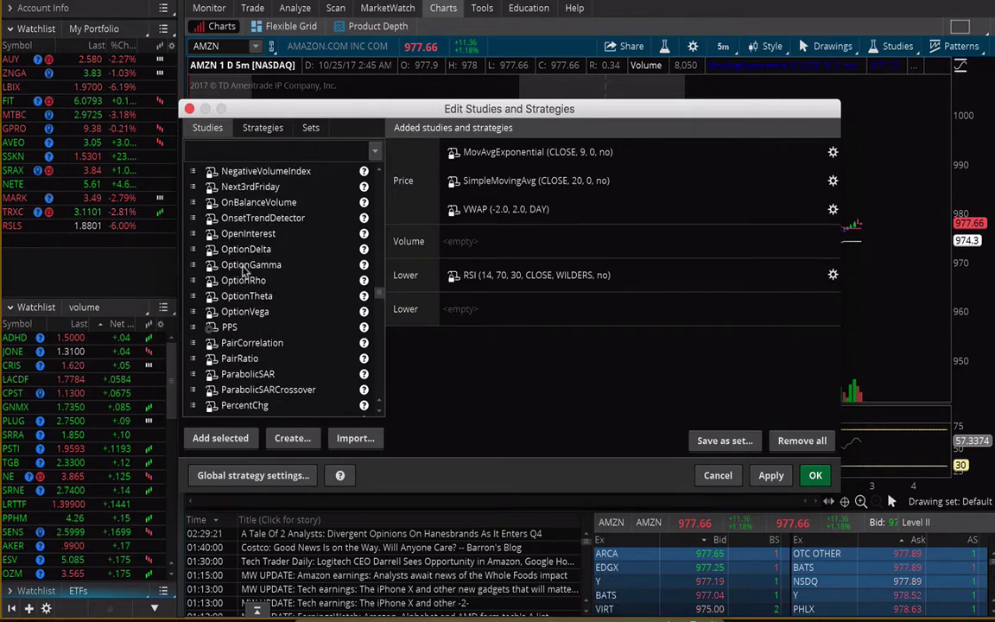
scroll(255, 254, down, 7)
scroll(257, 345, down, 12)
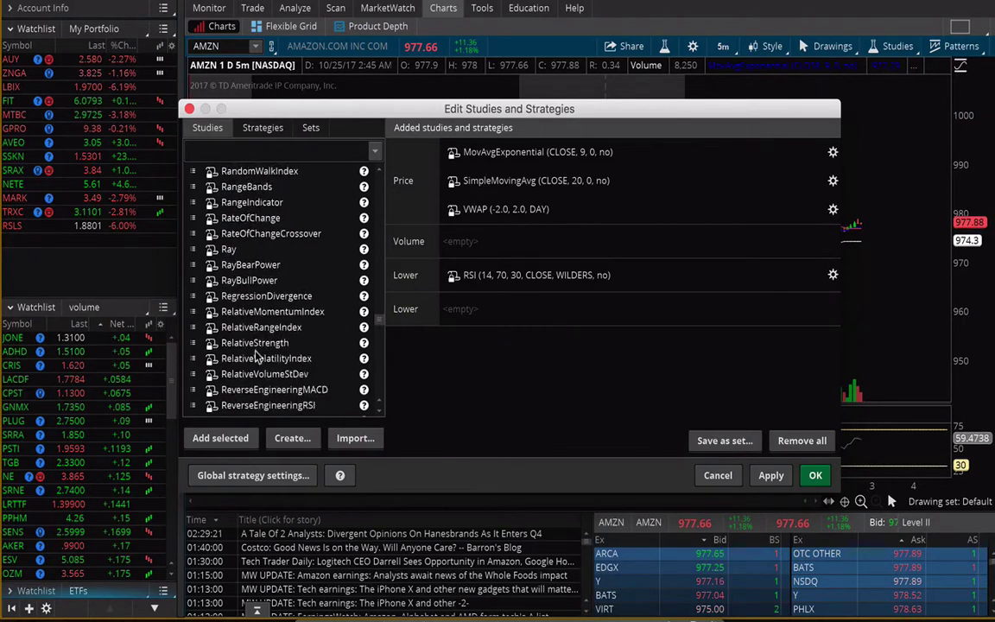
scroll(256, 355, down, 6)
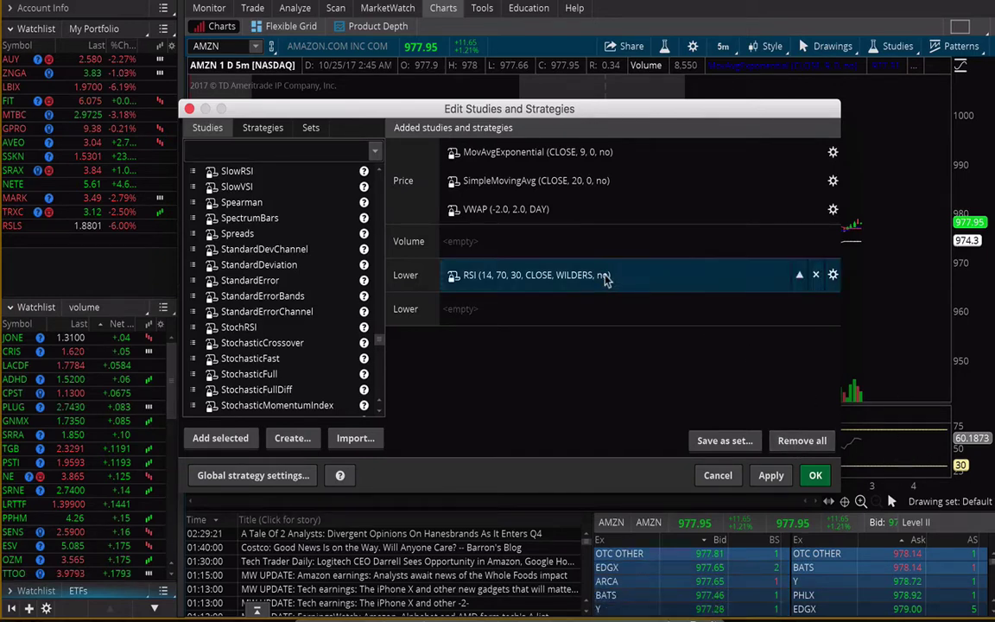
scroll(303, 326, down, 5)
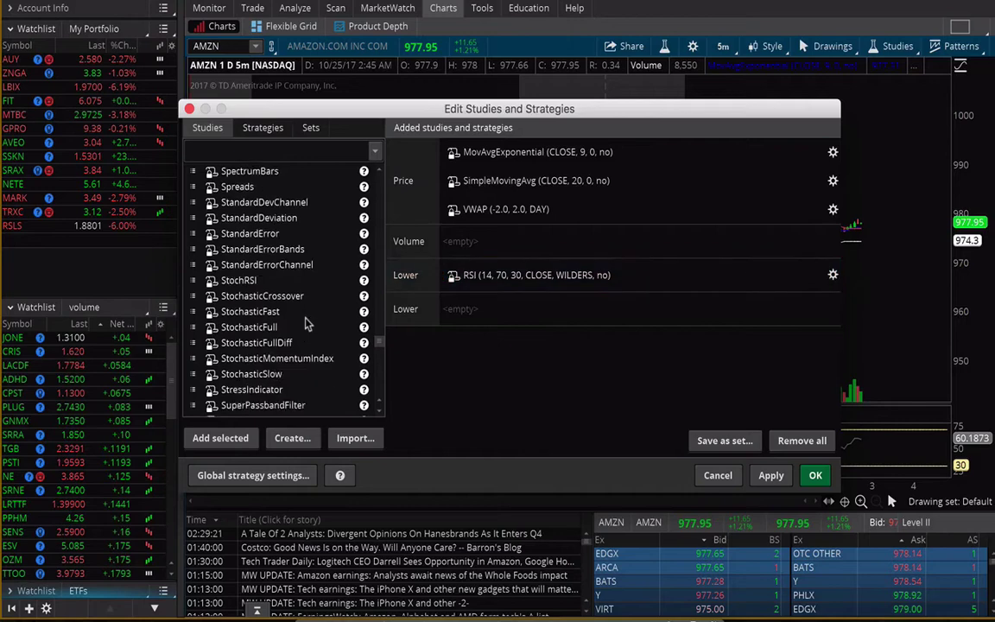
scroll(305, 321, down, 6)
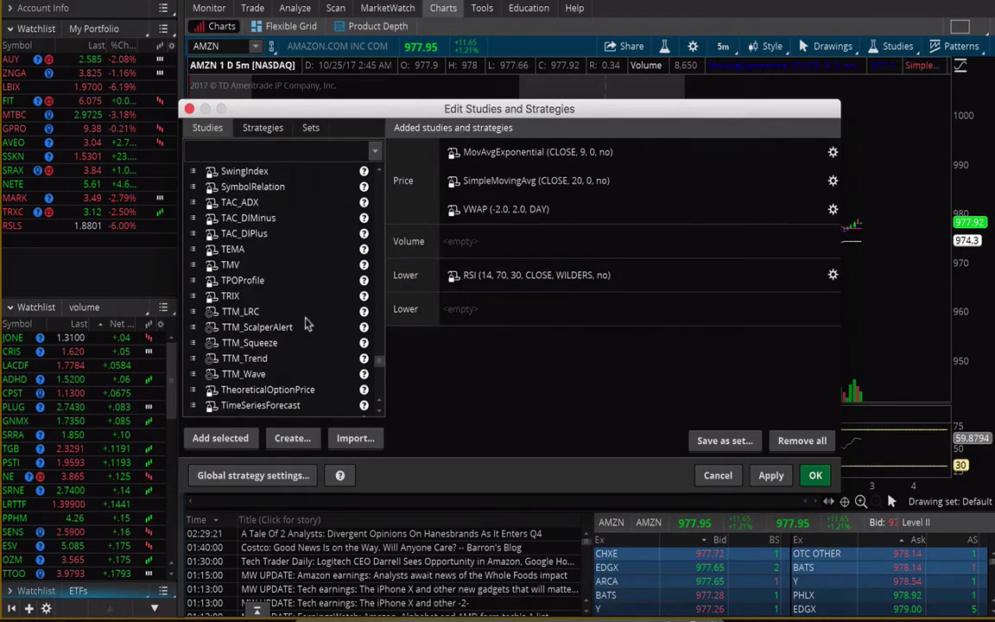
scroll(308, 323, down, 2)
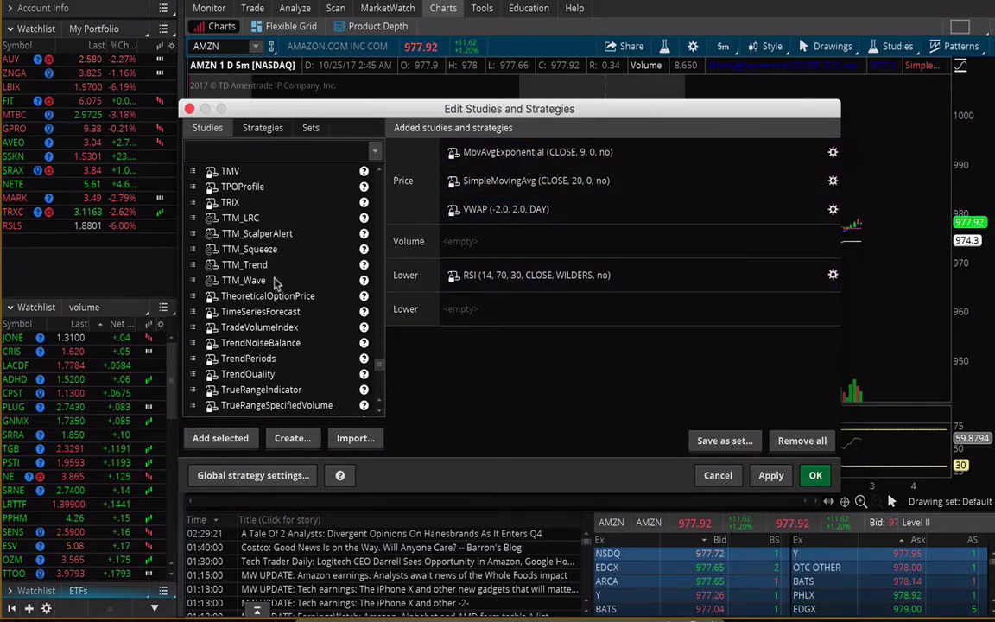
scroll(269, 322, down, 8)
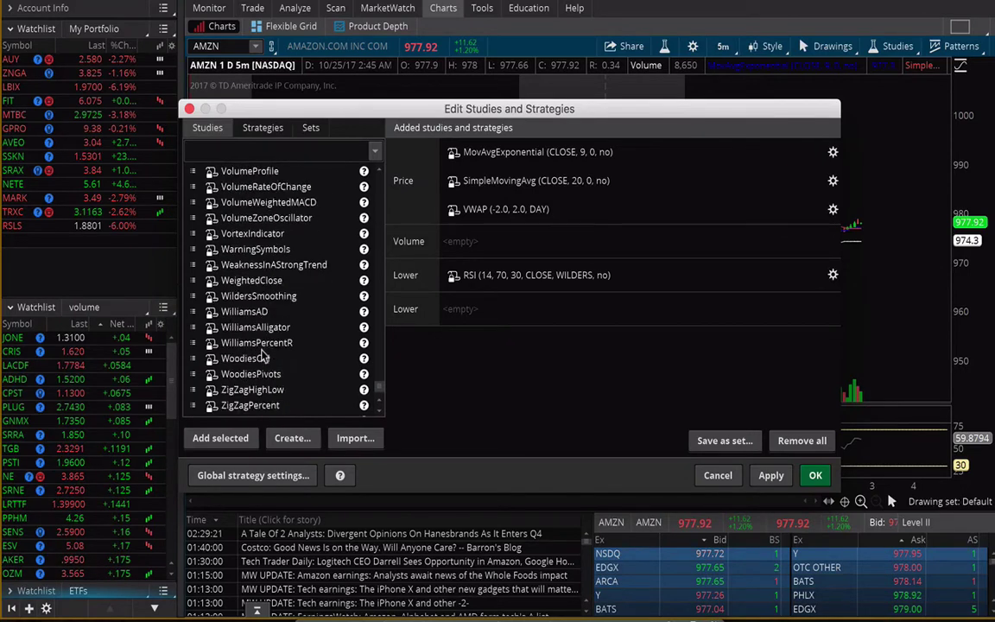
click(716, 475)
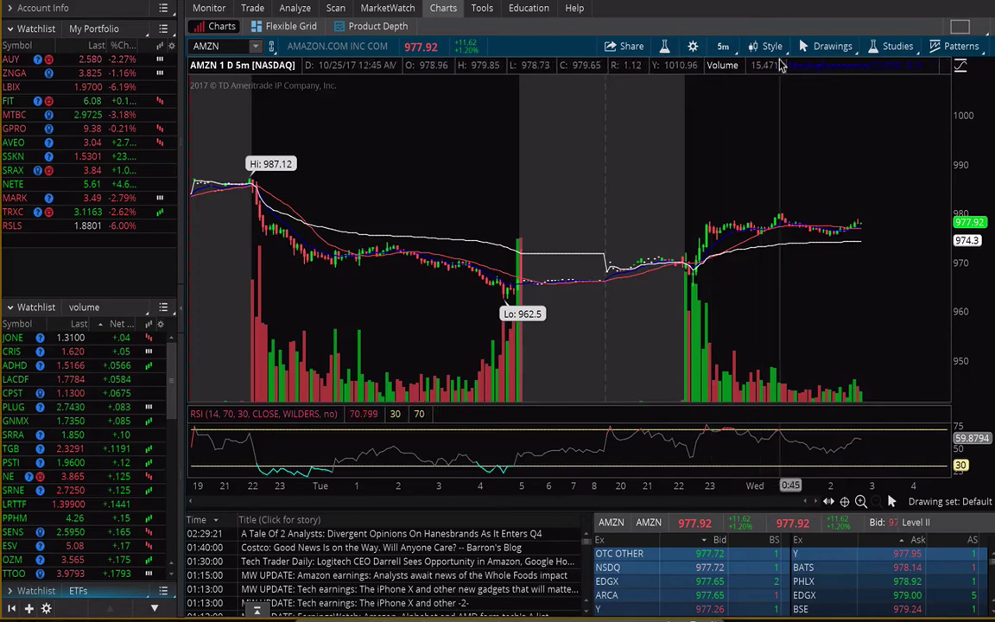
Open the chart's appearance settings and view the colour choices for the Border down ticks without picking one.
right_click(801, 164)
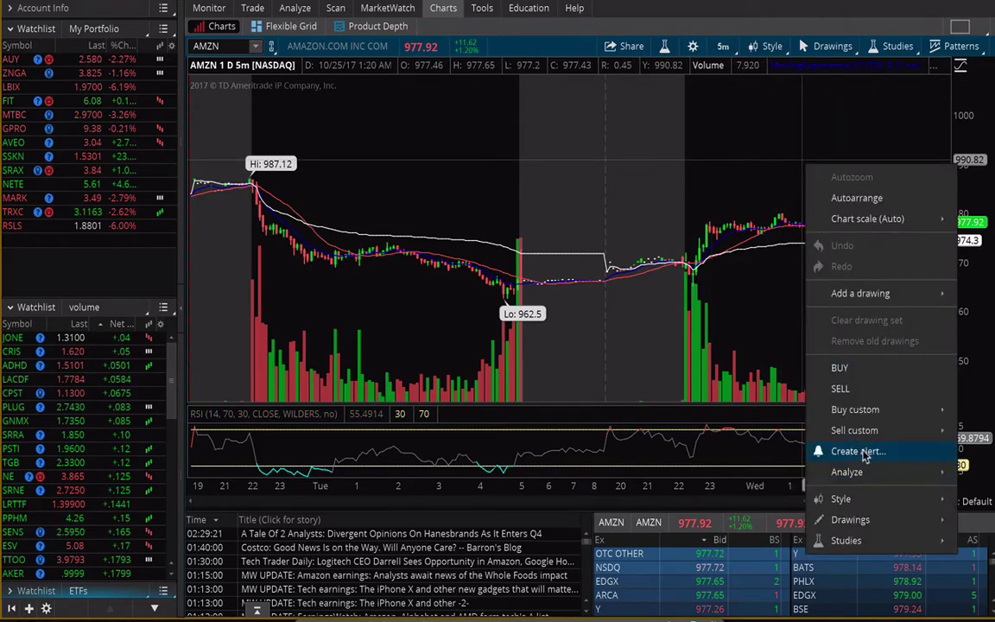
mouse_move(898, 505)
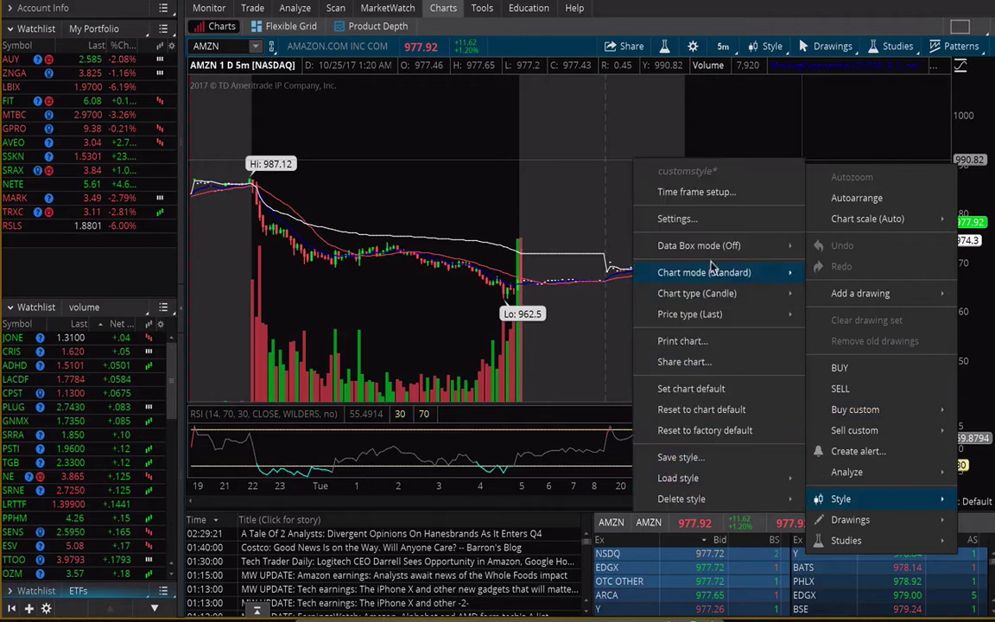
click(674, 218)
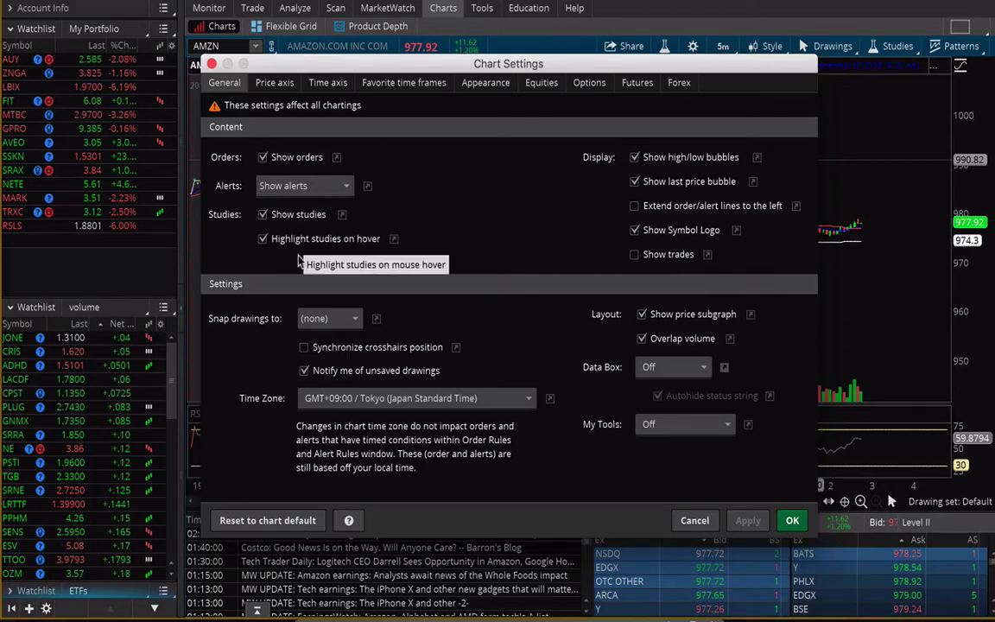
click(508, 91)
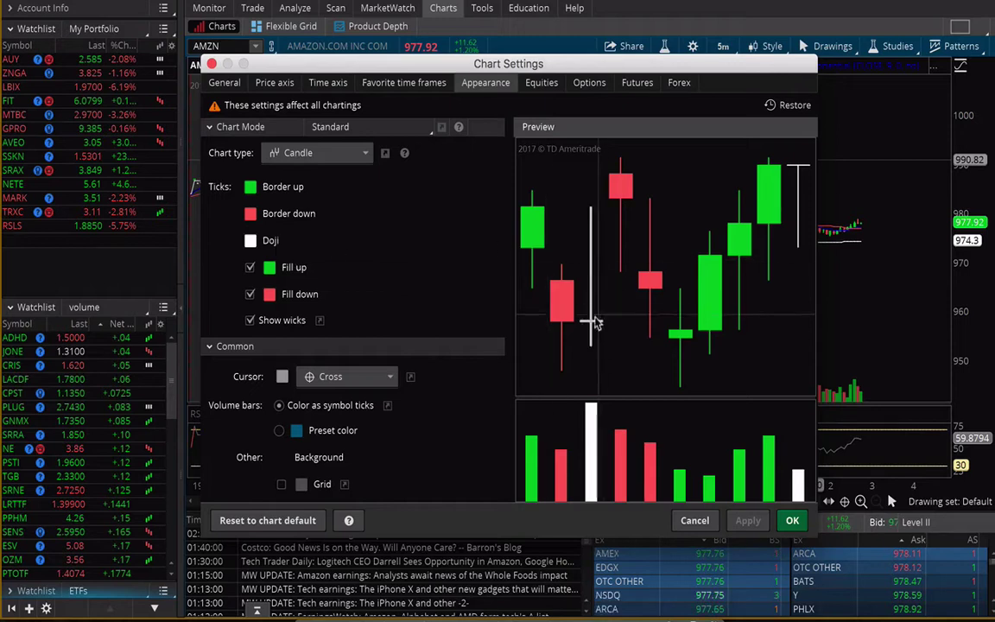
click(250, 215)
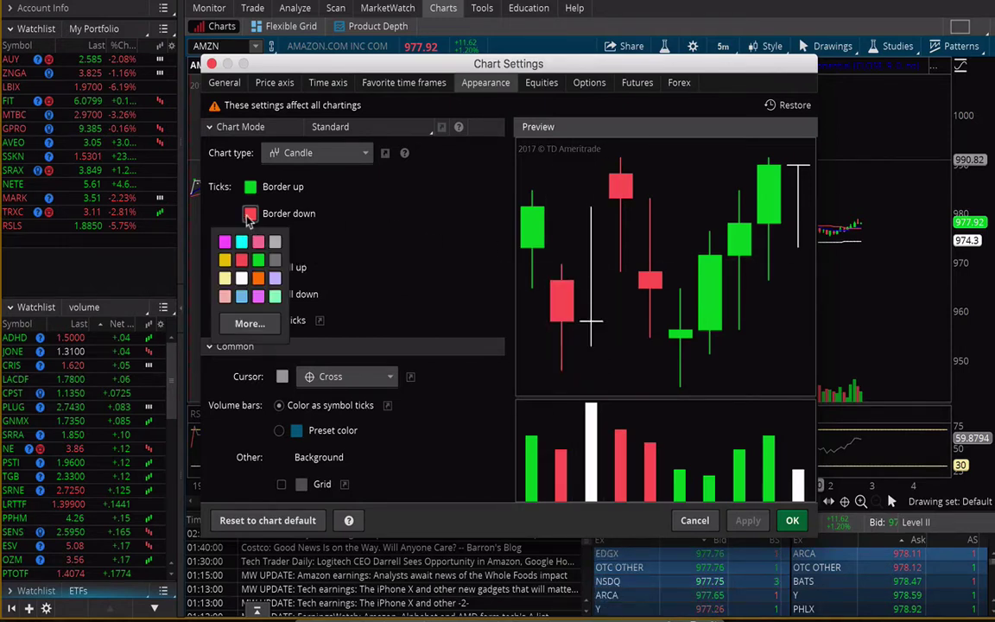
click(373, 240)
Try hollow candles by switching off Fill up and Fill down, and turn both fills back on.
click(250, 268)
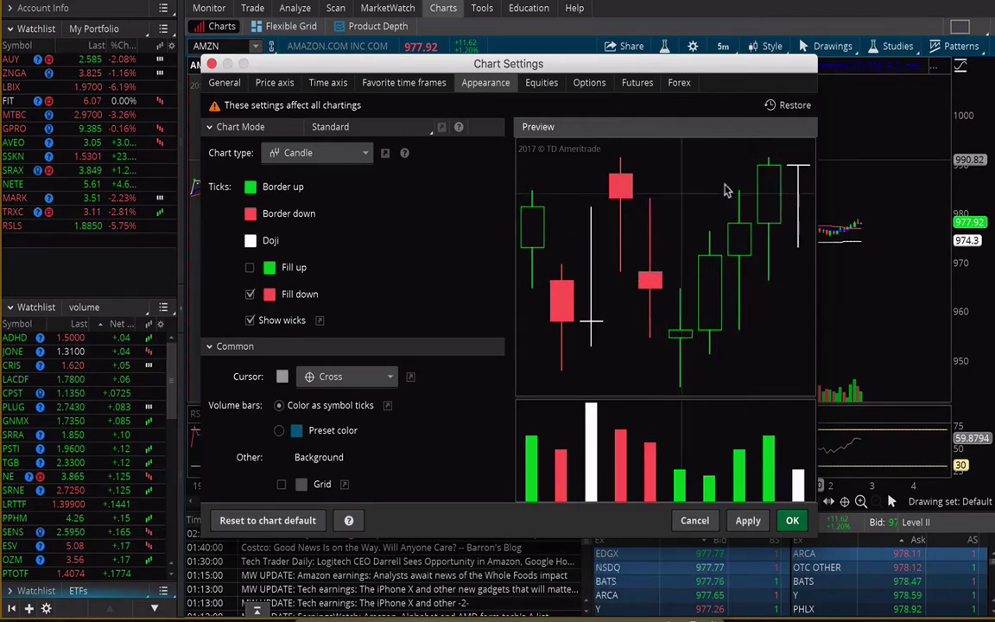
click(250, 294)
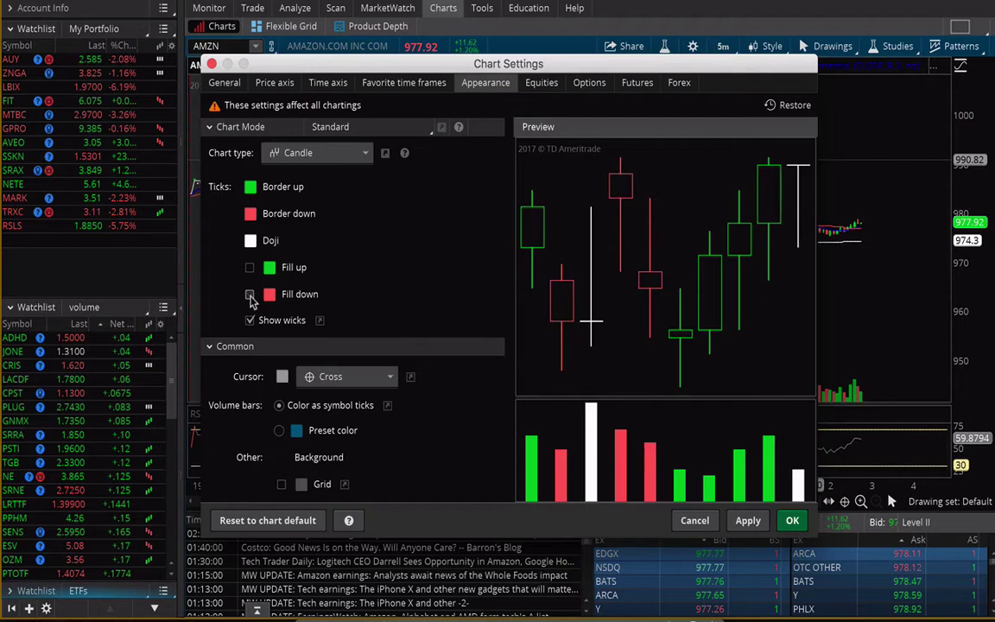
click(249, 295)
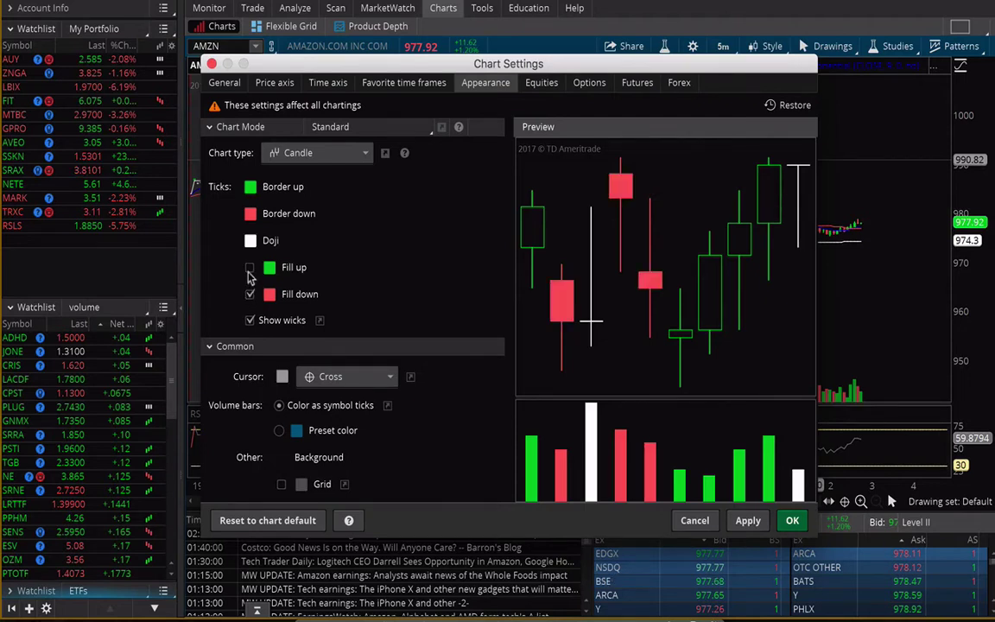
click(249, 268)
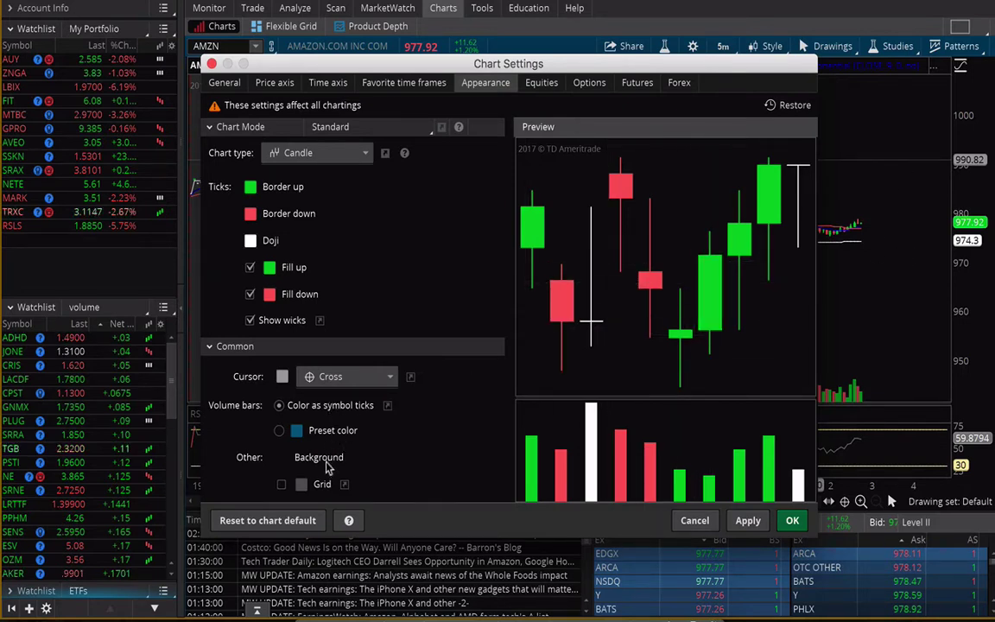
View the full colour swatches for the chart background and close them without choosing a colour.
click(285, 461)
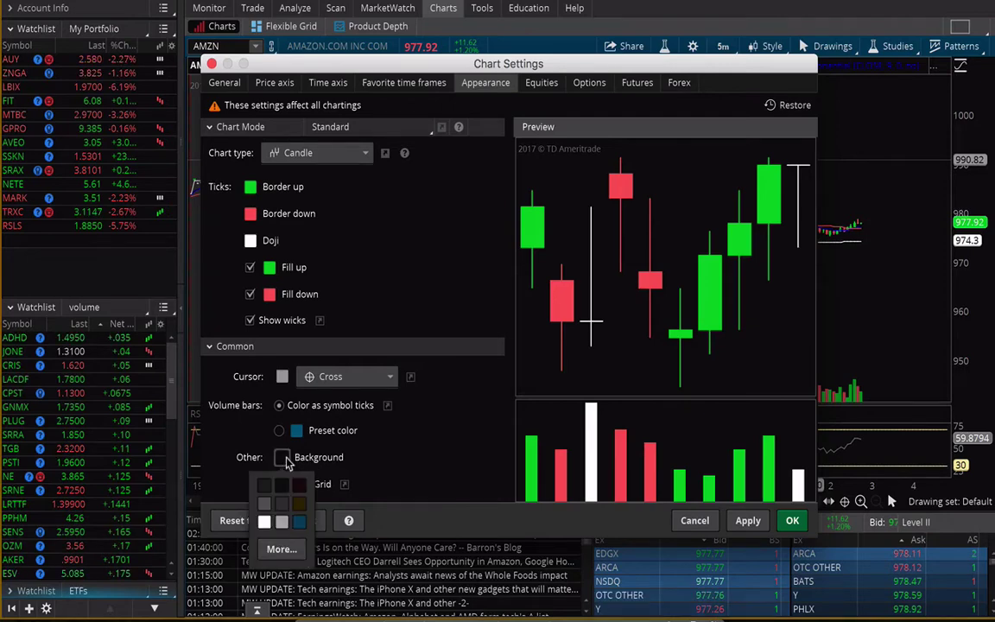
click(280, 548)
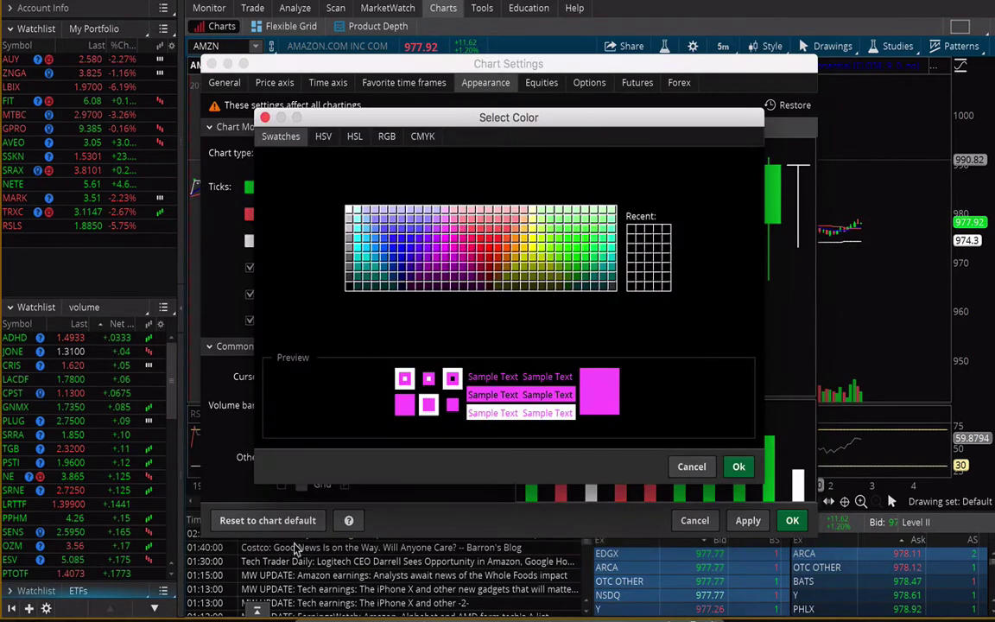
click(265, 118)
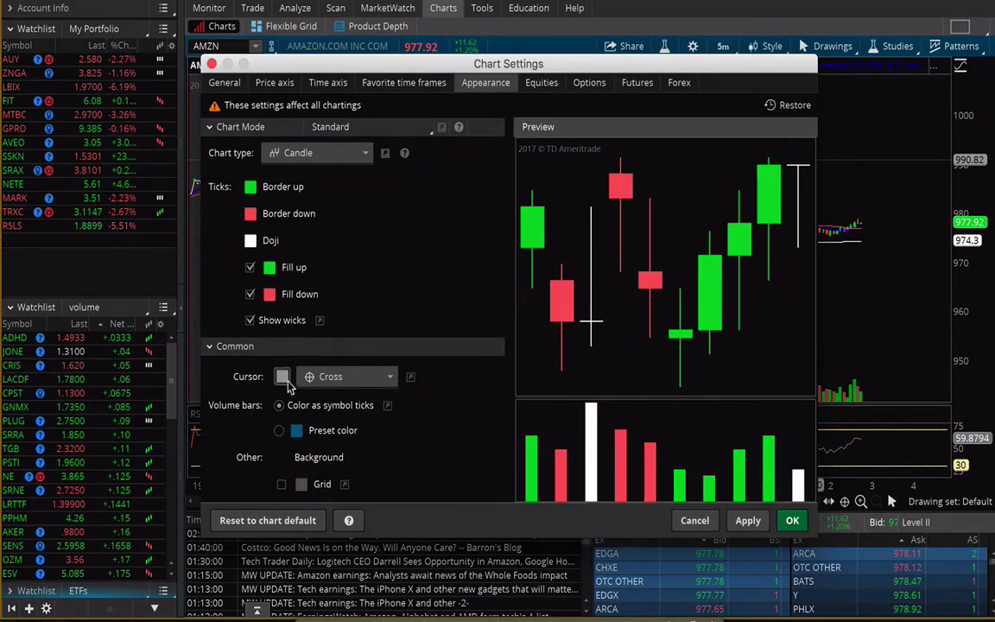
Try Preset color for the volume bars, return them to Color as symbol ticks, and reselect the Candle chart type.
click(279, 431)
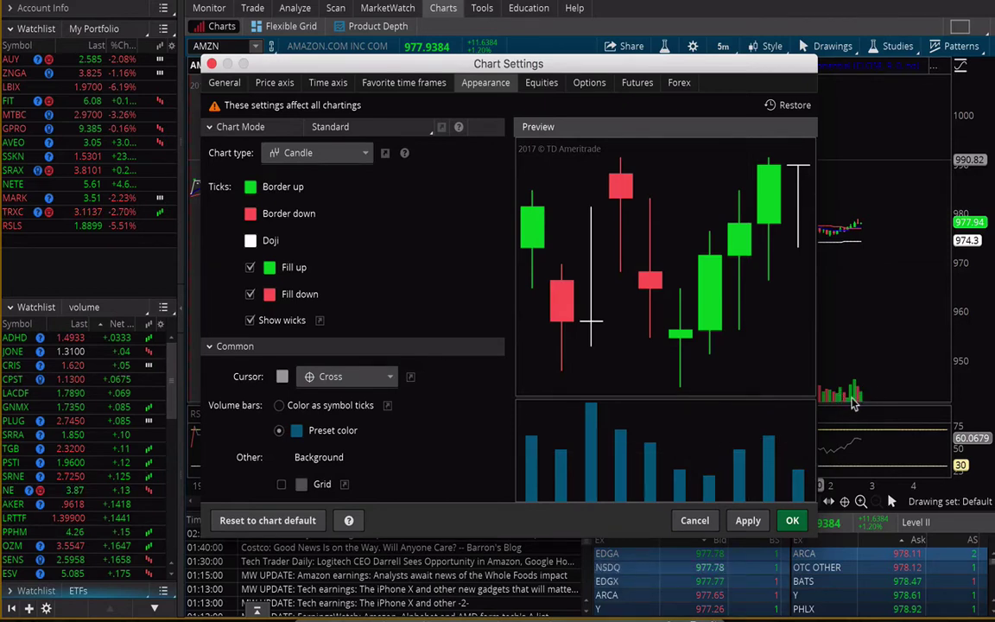
click(278, 405)
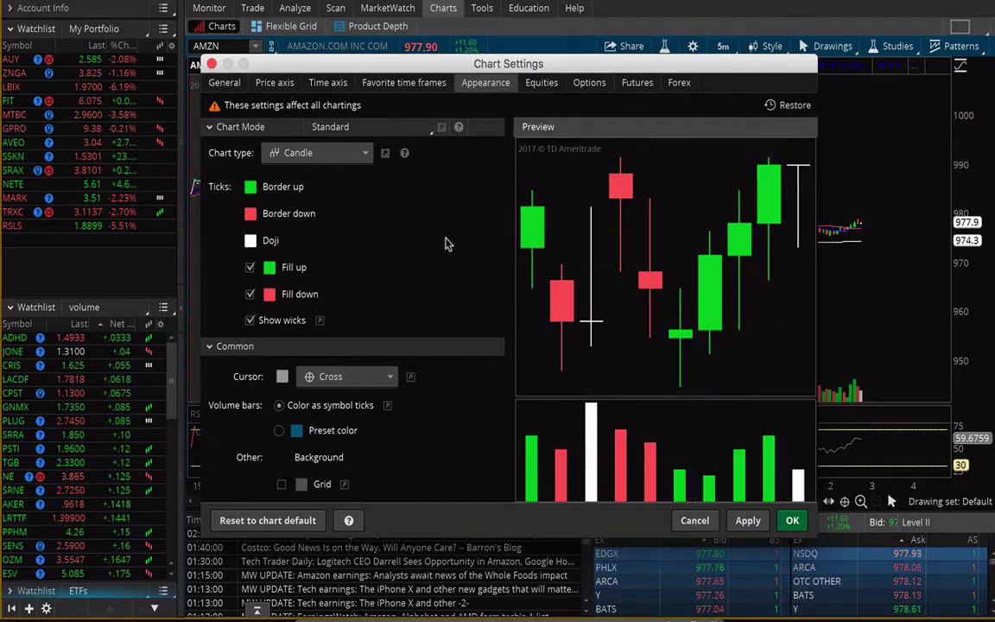
click(354, 162)
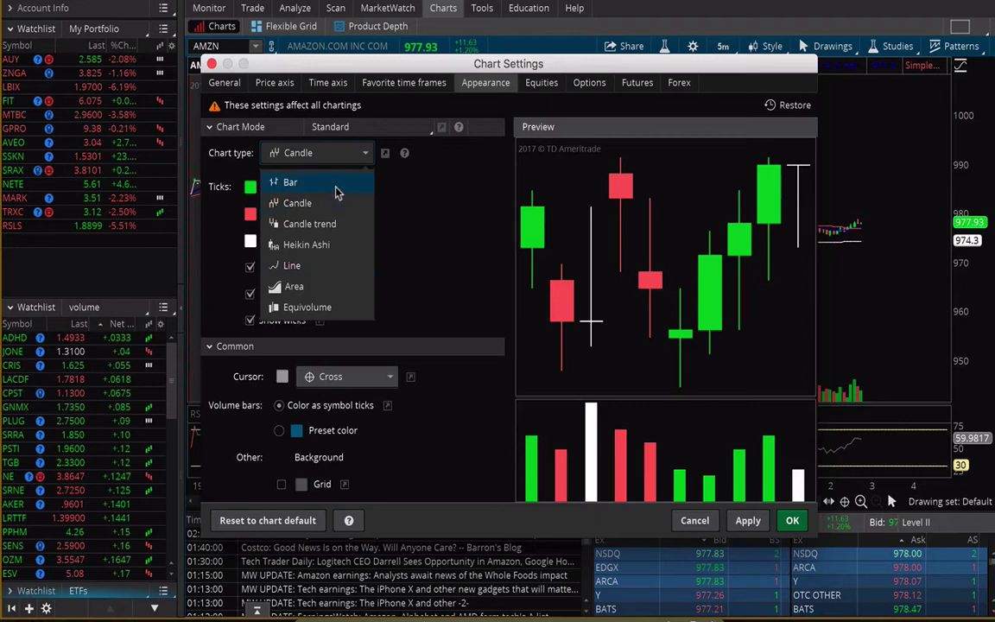
click(332, 210)
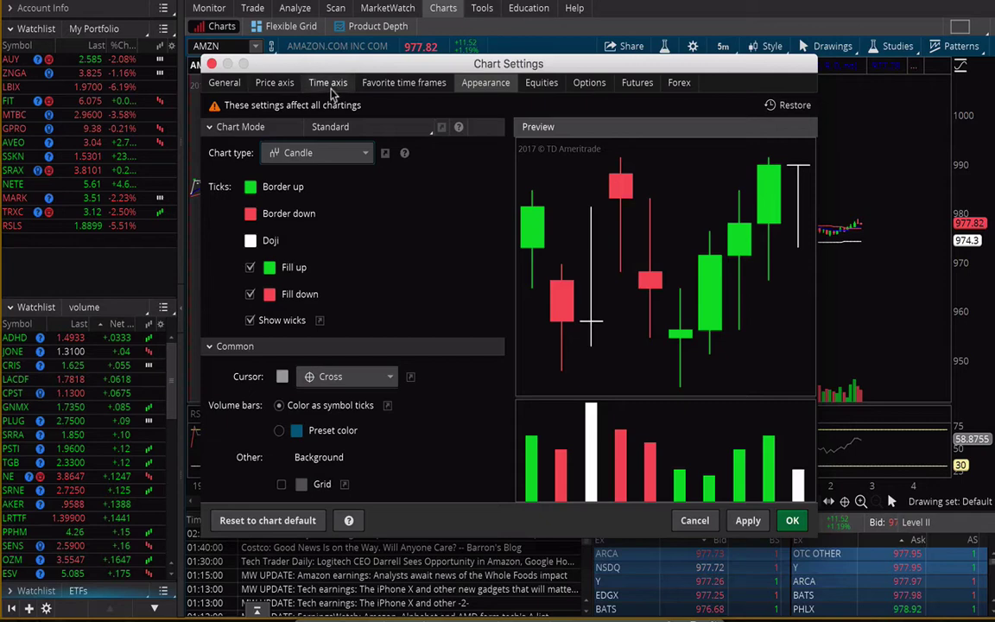
Review the chart's time axis and price axis settings, and accept the chart settings.
click(328, 84)
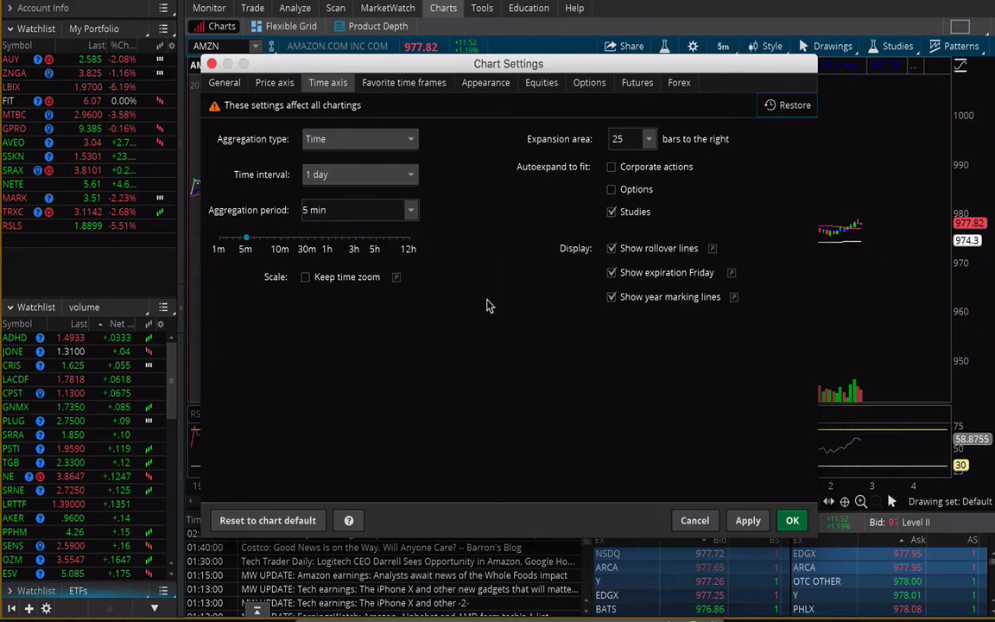
click(275, 83)
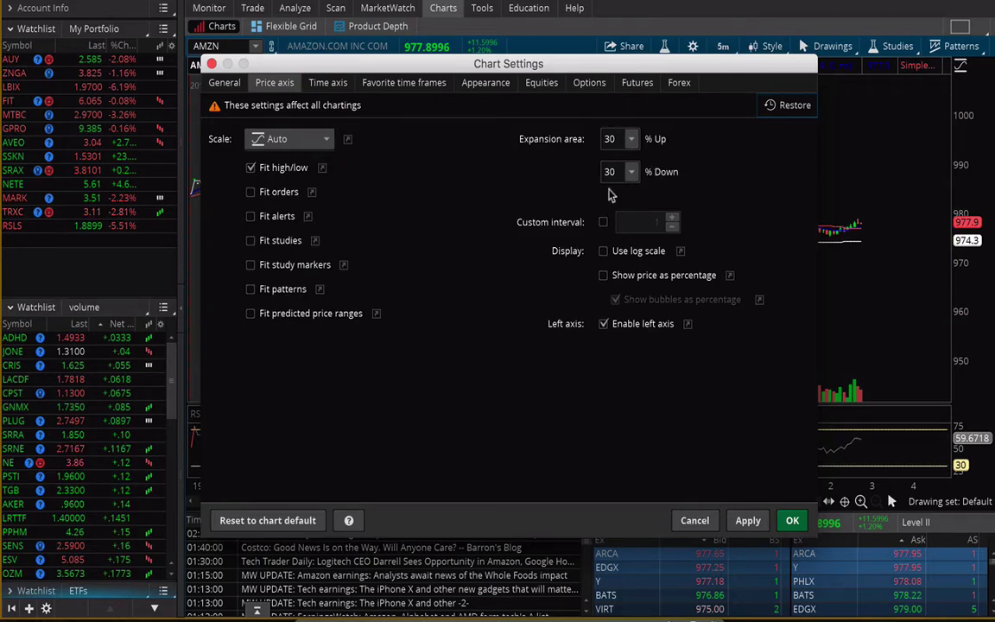
click(791, 520)
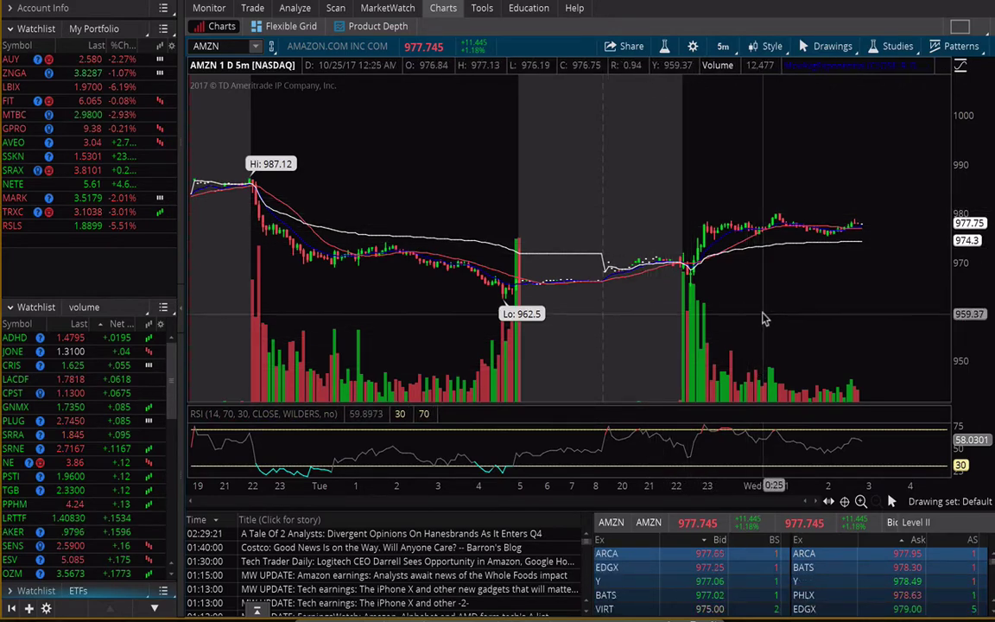
Zoom the AMZN chart in on the latest session's candles and back out to the full chart range.
click(860, 501)
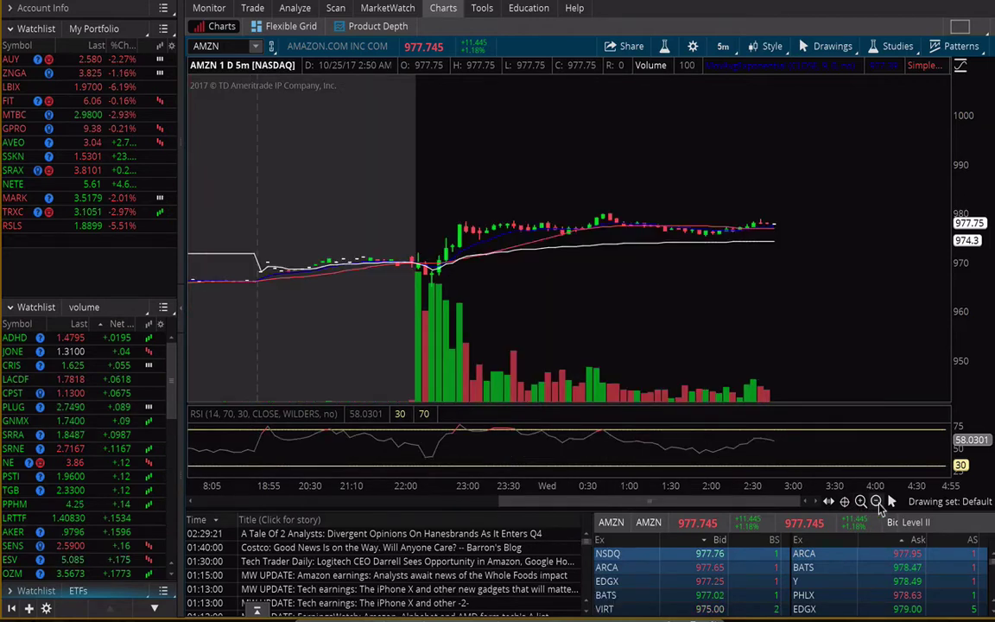
click(875, 500)
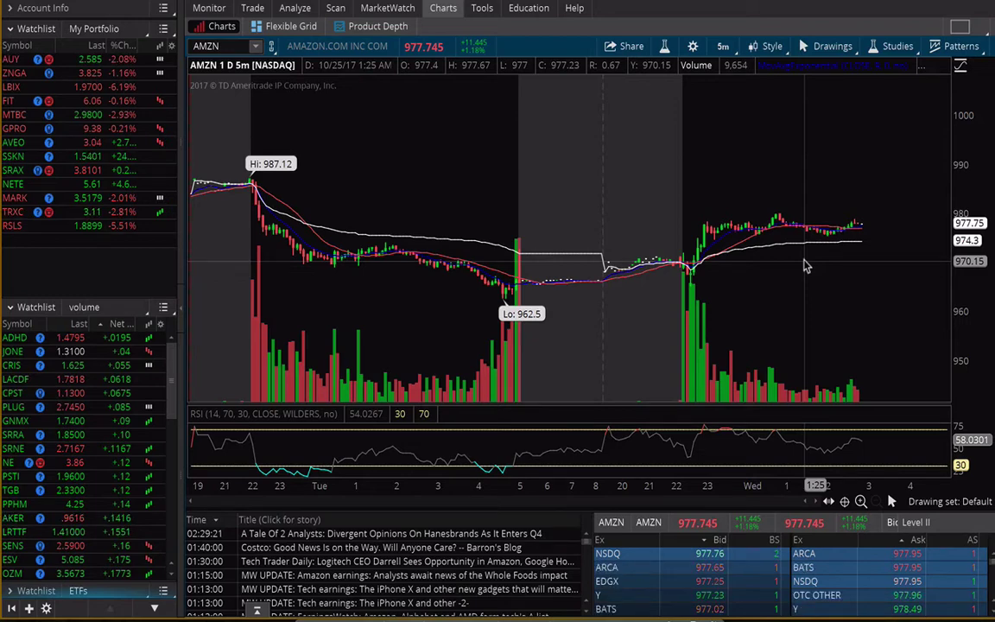
scroll(805, 265, up, 3)
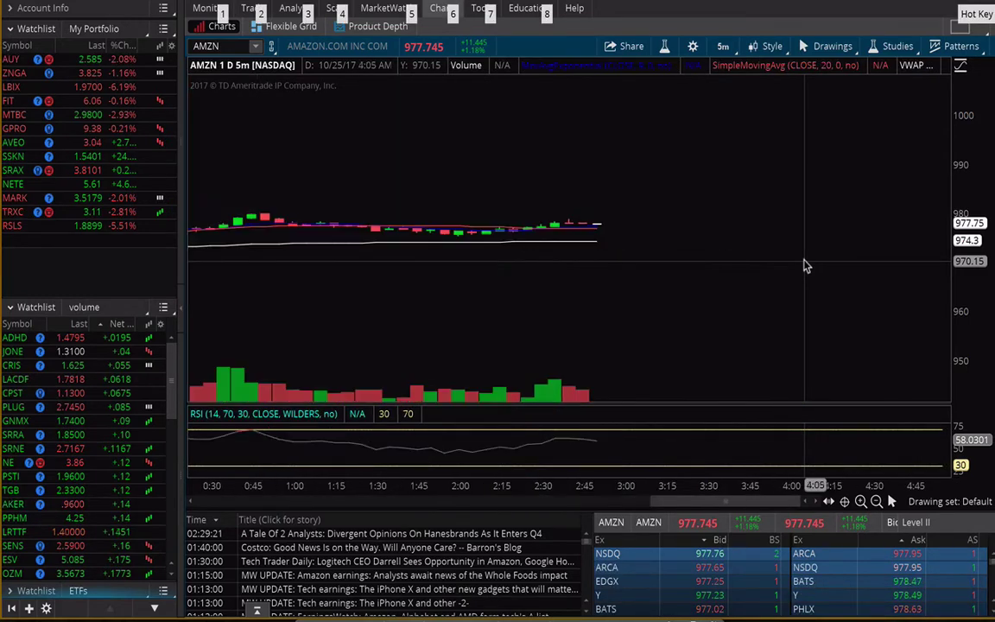
scroll(664, 278, up, 10)
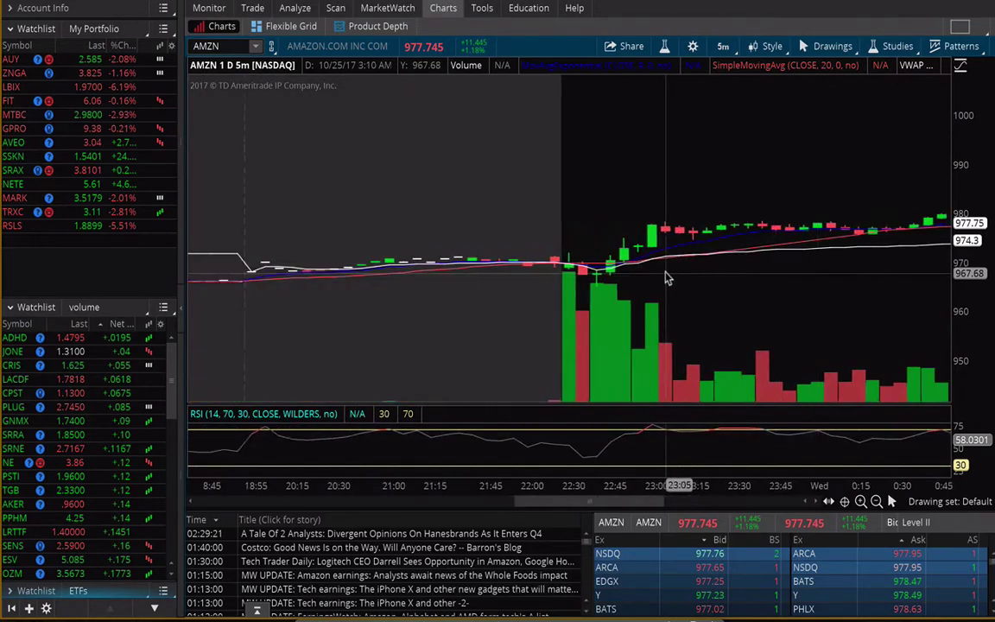
scroll(665, 278, up, 3)
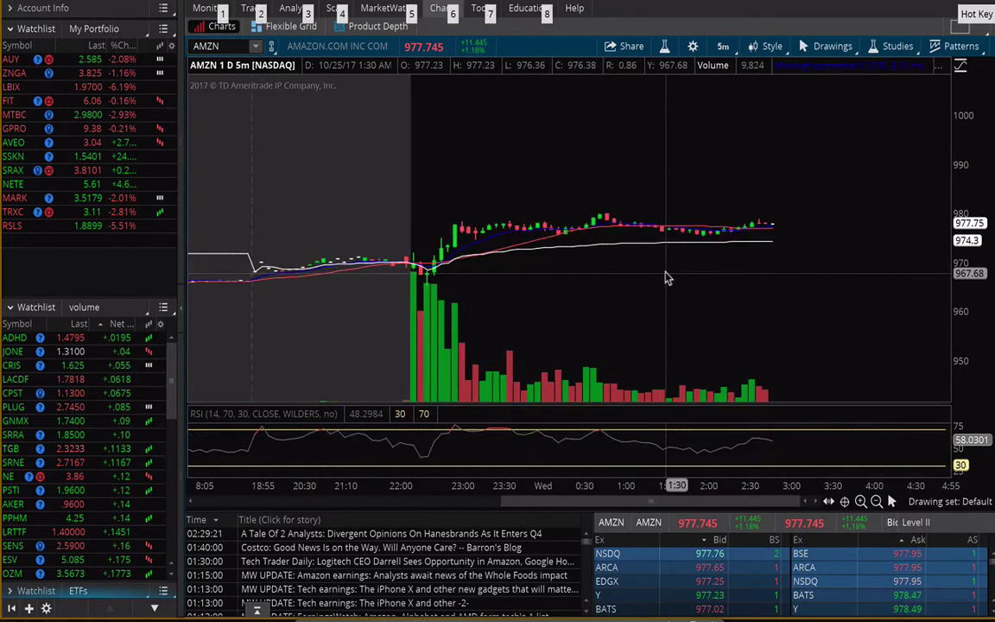
scroll(665, 273, down, 3)
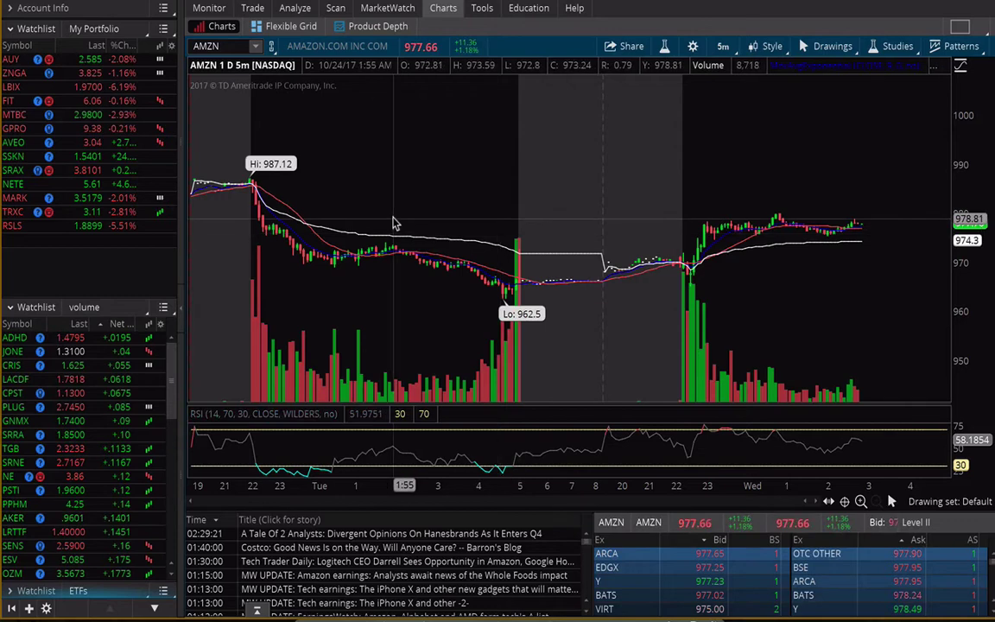
Switch the AMZN chart's time frame to 3 D : 5m, and then set it to 10 D : 30m.
click(724, 51)
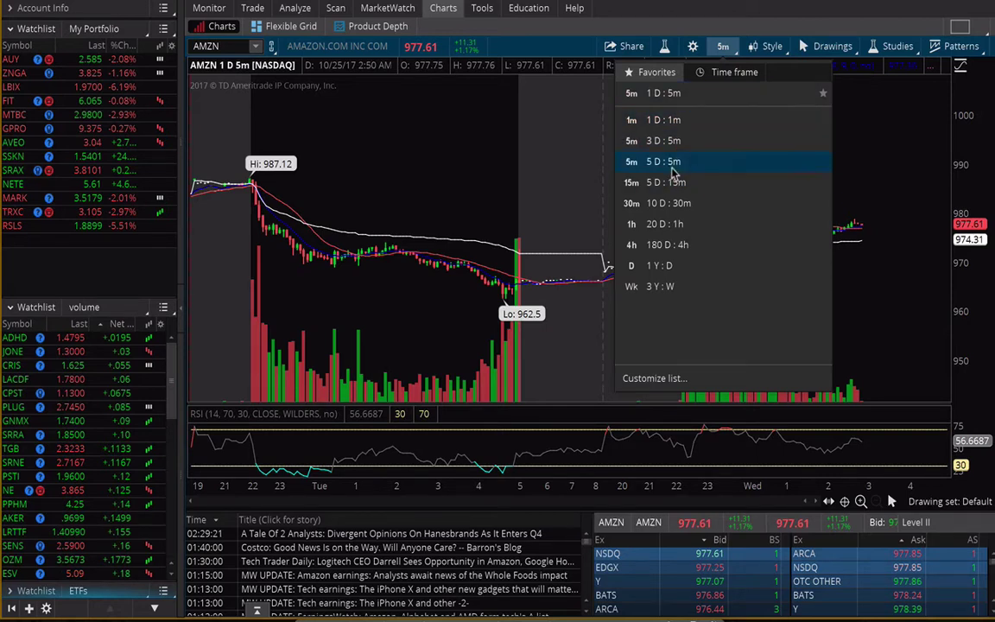
click(670, 145)
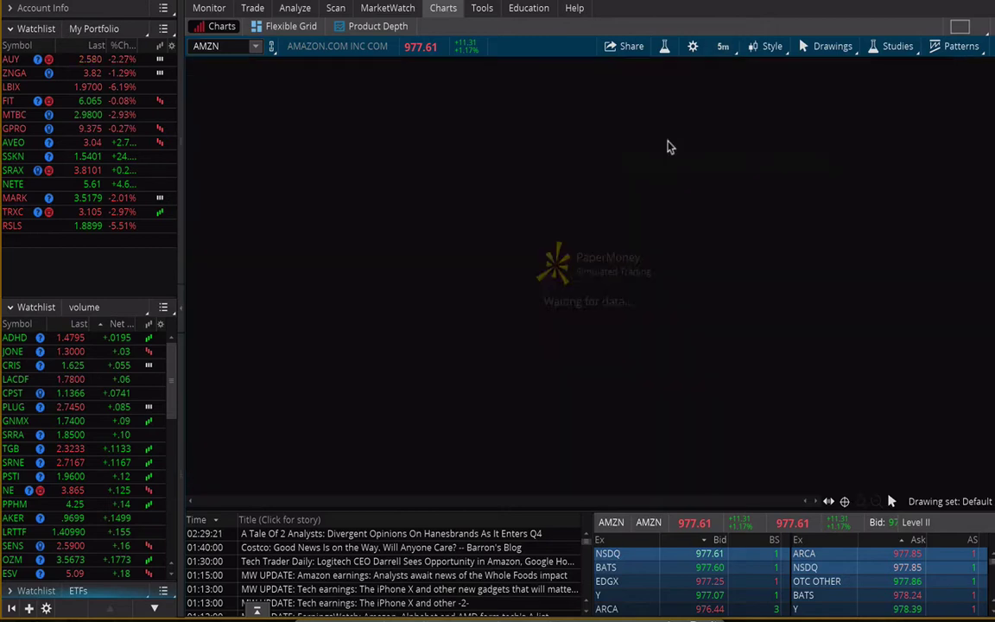
click(723, 46)
click(710, 207)
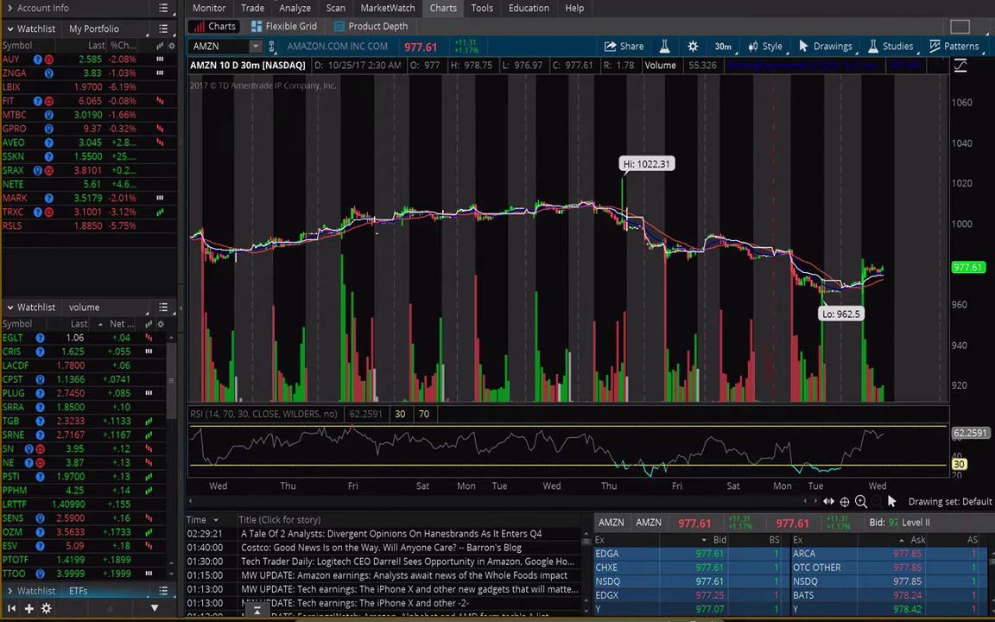
Open the MarketWatch quotes, load the Pre-Market Movers list from Lovers and losers, and look through its symbols.
mouse_move(231, 15)
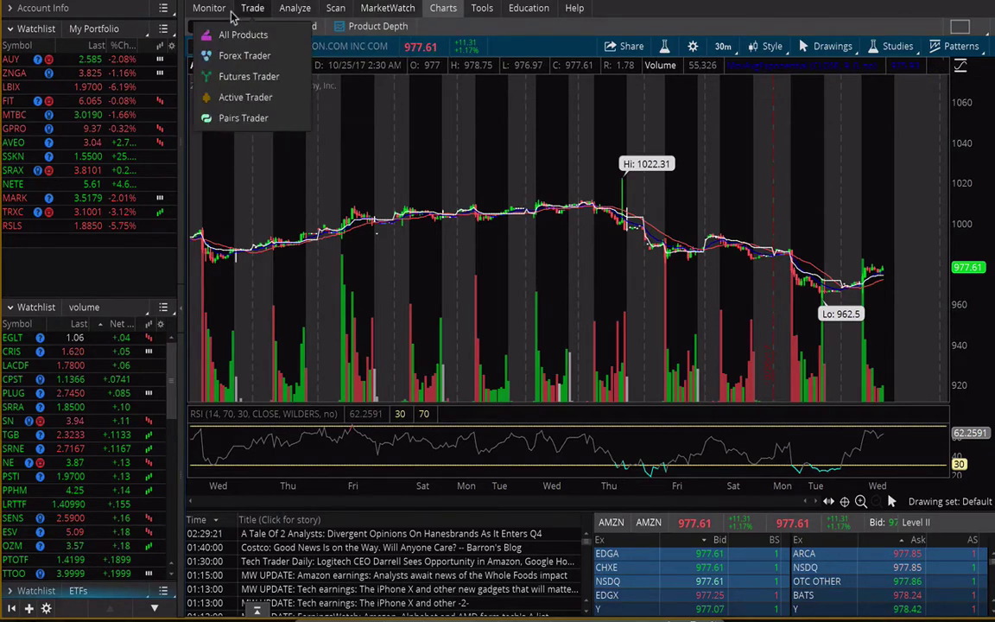
mouse_move(378, 15)
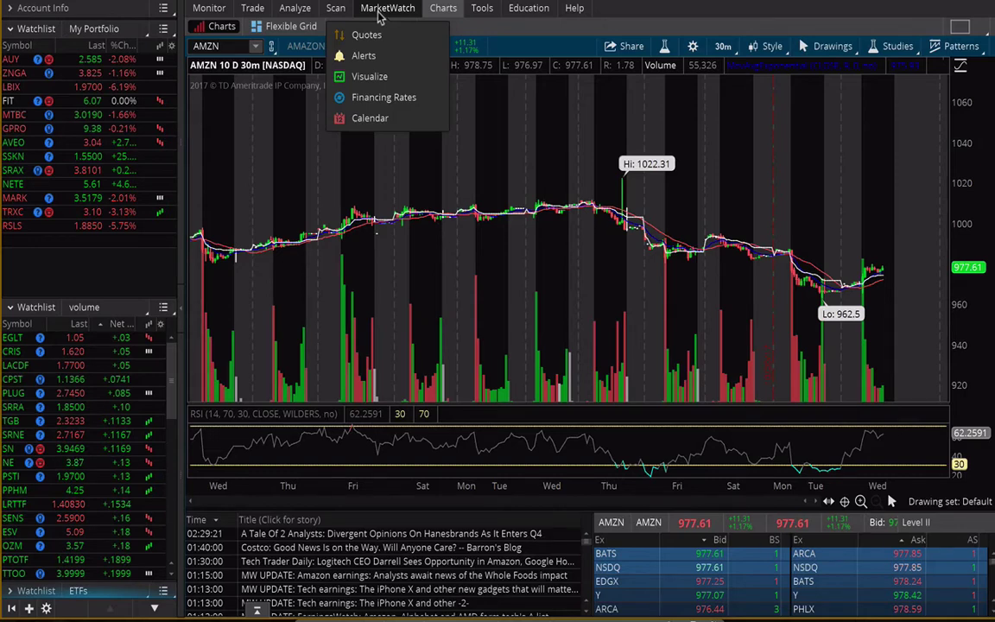
click(378, 13)
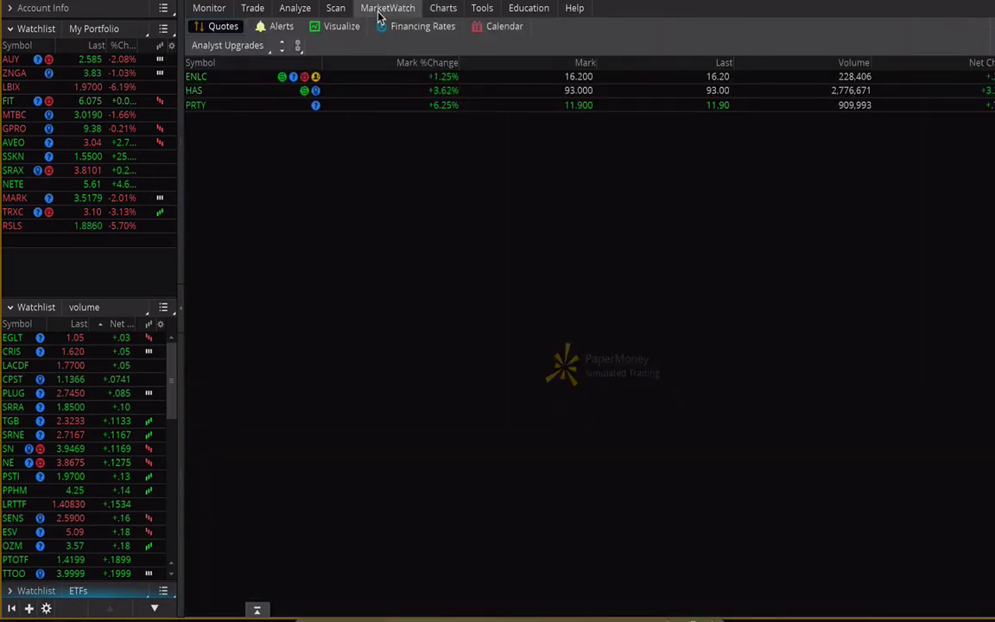
click(228, 45)
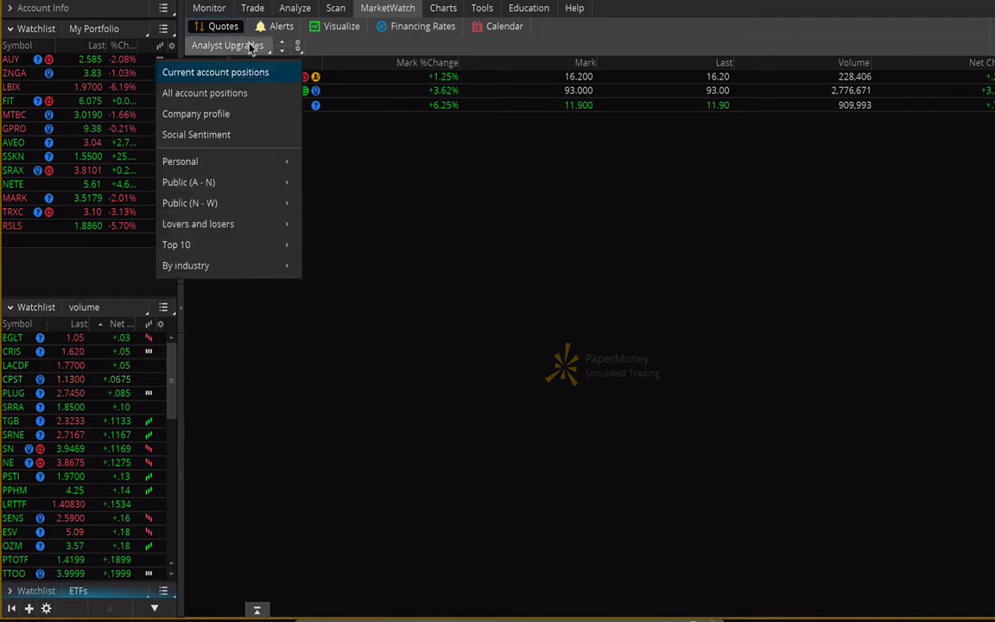
mouse_move(227, 226)
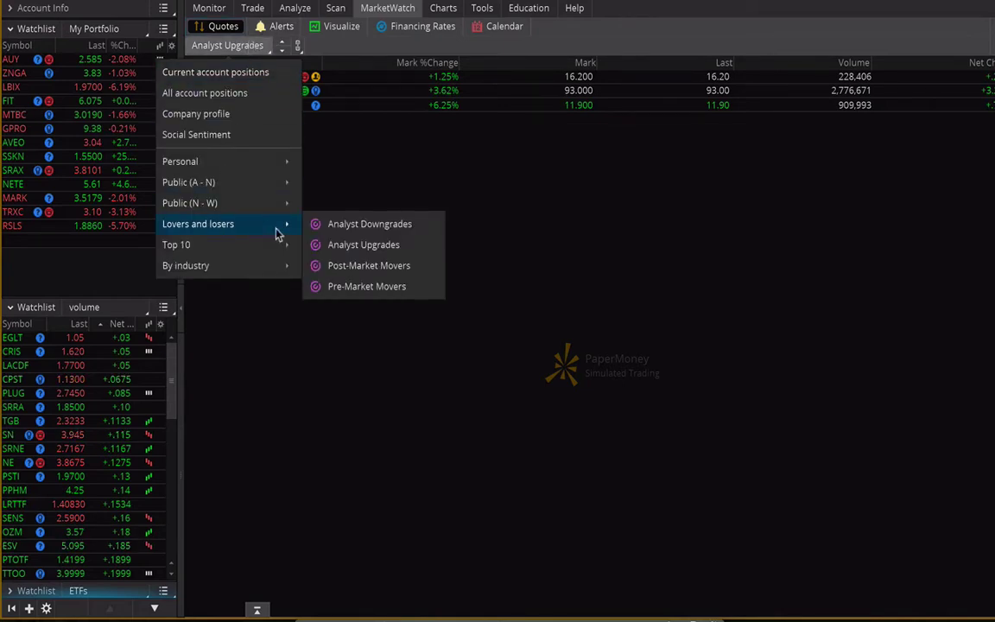
click(354, 286)
scroll(531, 155, down, 1)
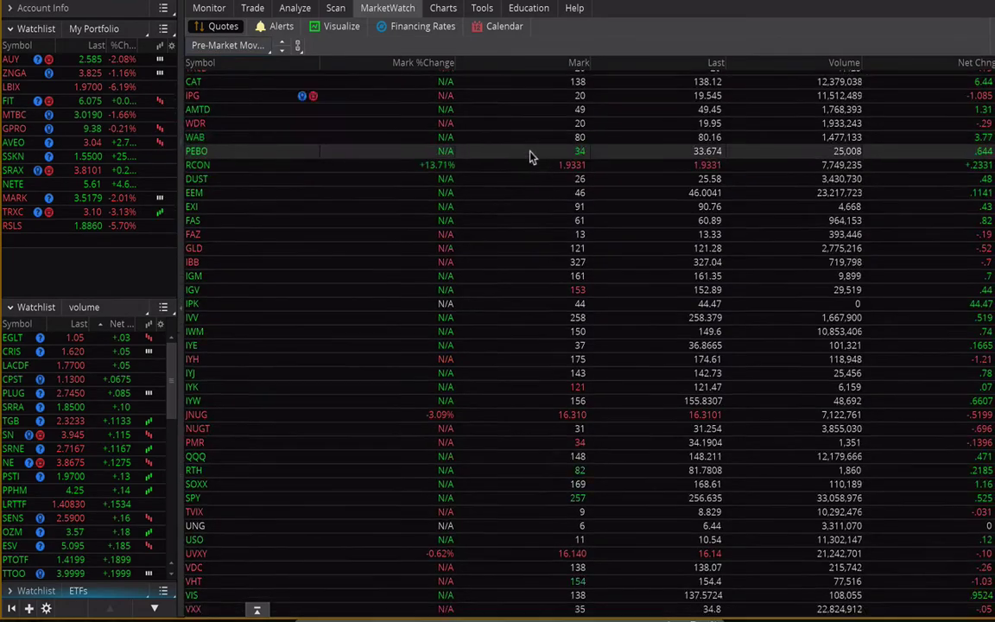
scroll(528, 155, up, 1)
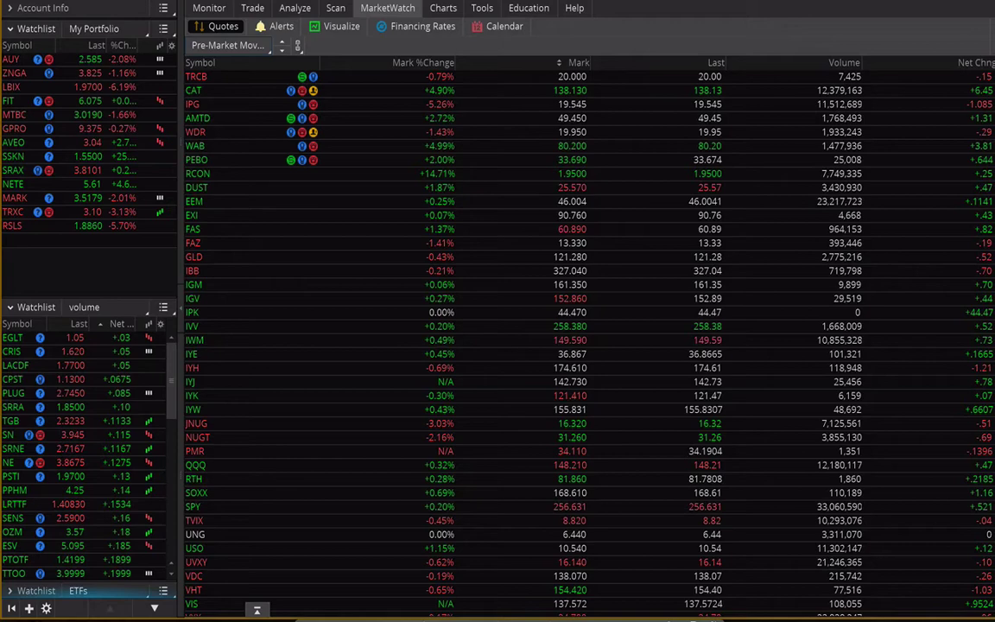
Review the columns available for customizing the quotes table, and cancel without changing the current set.
right_click(984, 64)
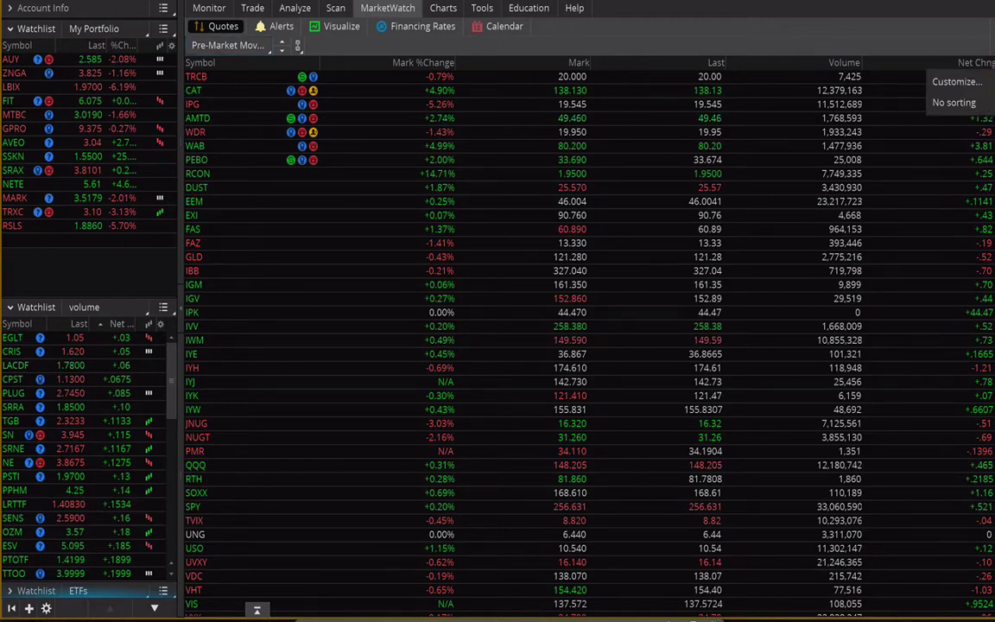
click(989, 79)
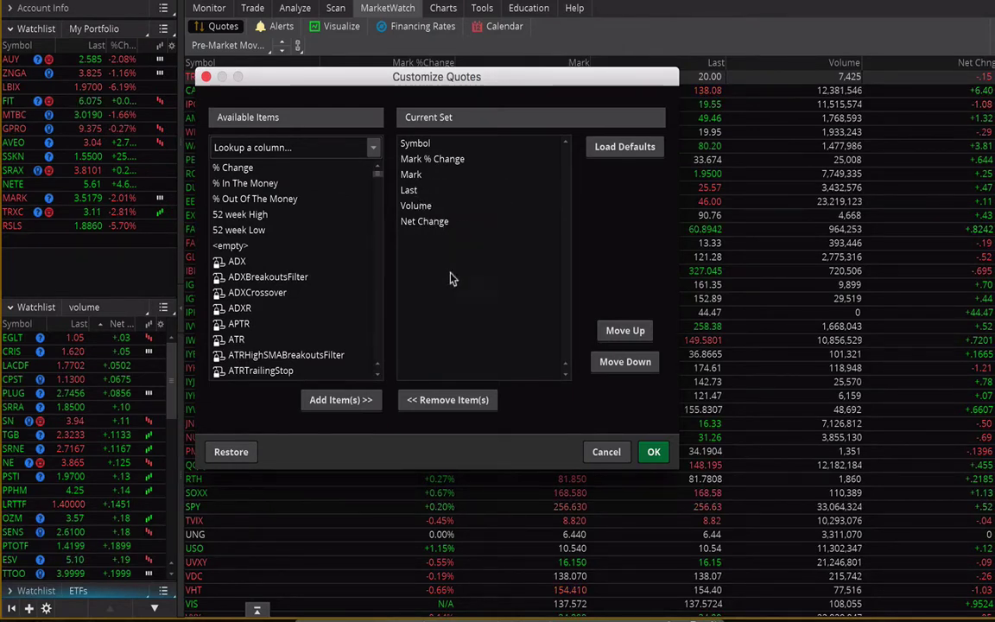
click(605, 452)
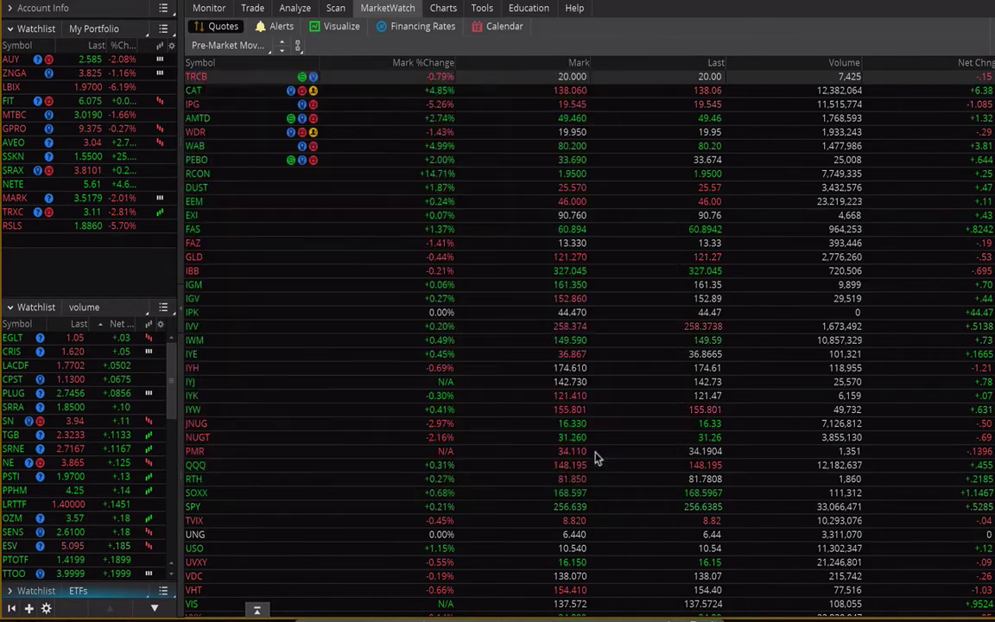
Sort the Pre-Market Movers by Mark %Change in descending order and browse the list for the biggest gainers.
click(420, 63)
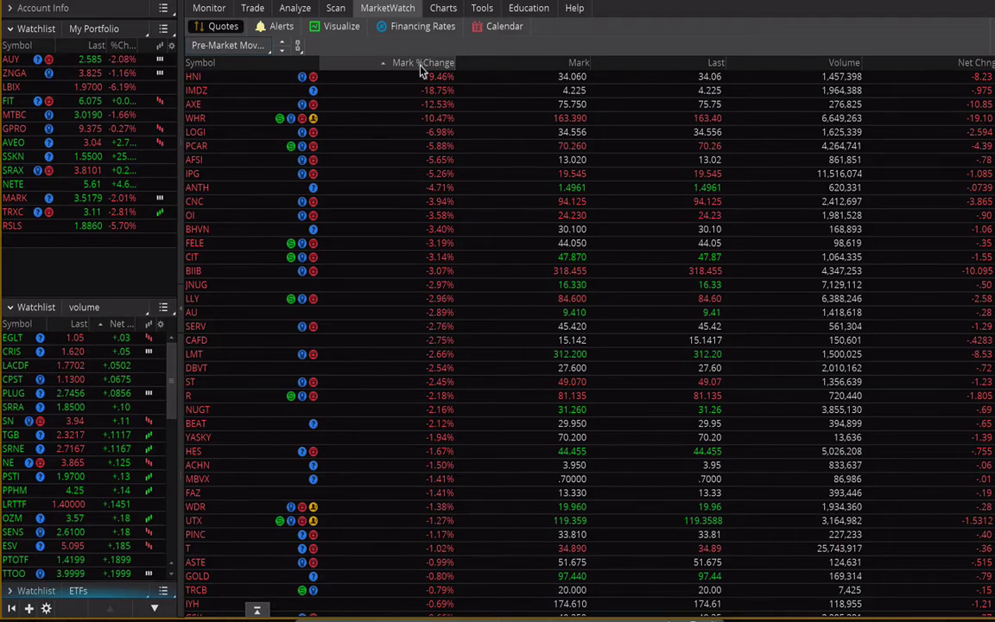
click(421, 67)
scroll(402, 249, down, 10)
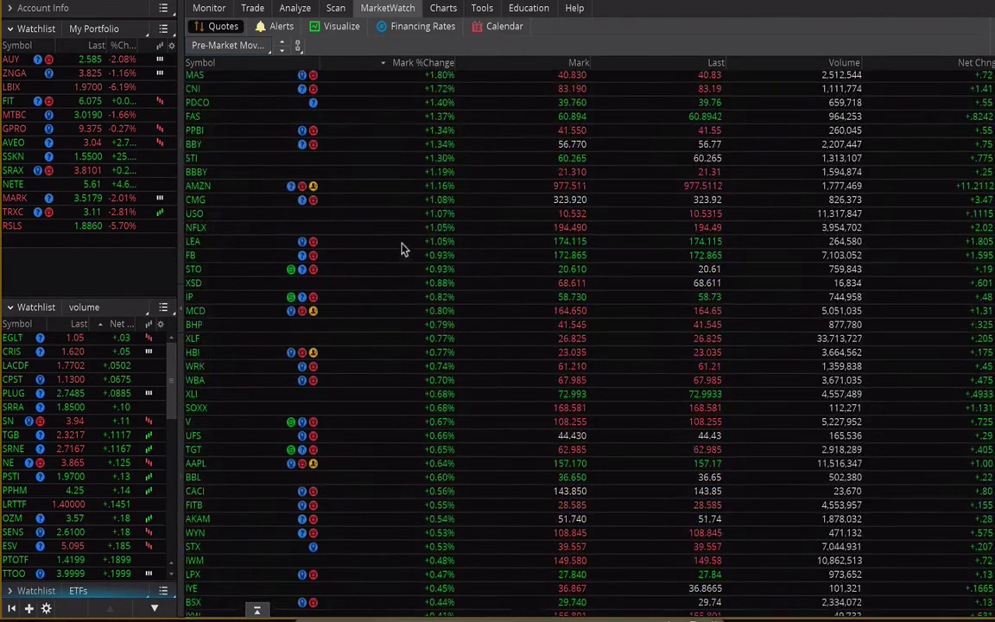
scroll(402, 249, up, 15)
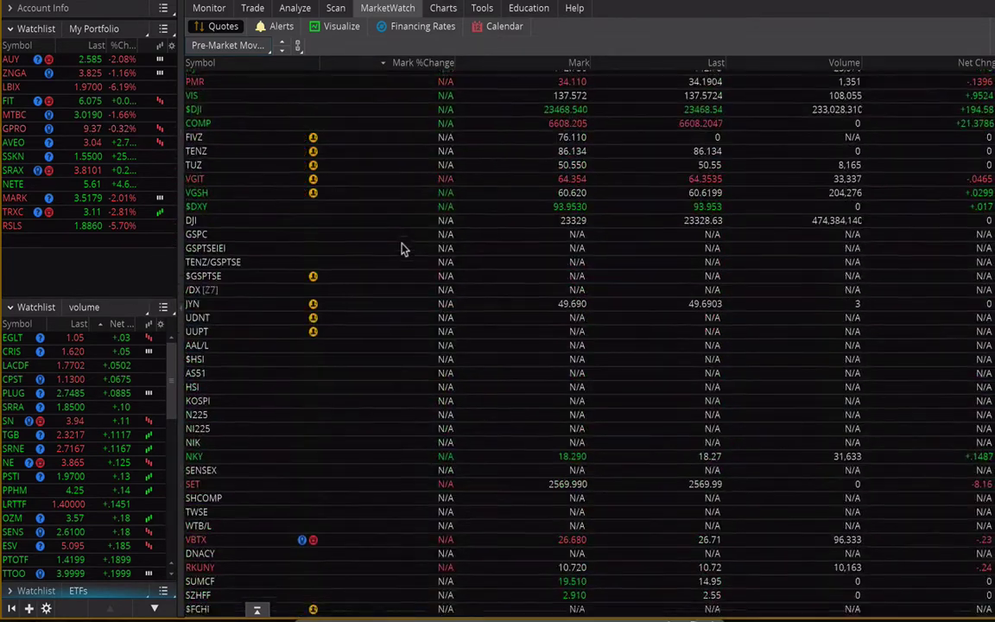
scroll(401, 249, down, 8)
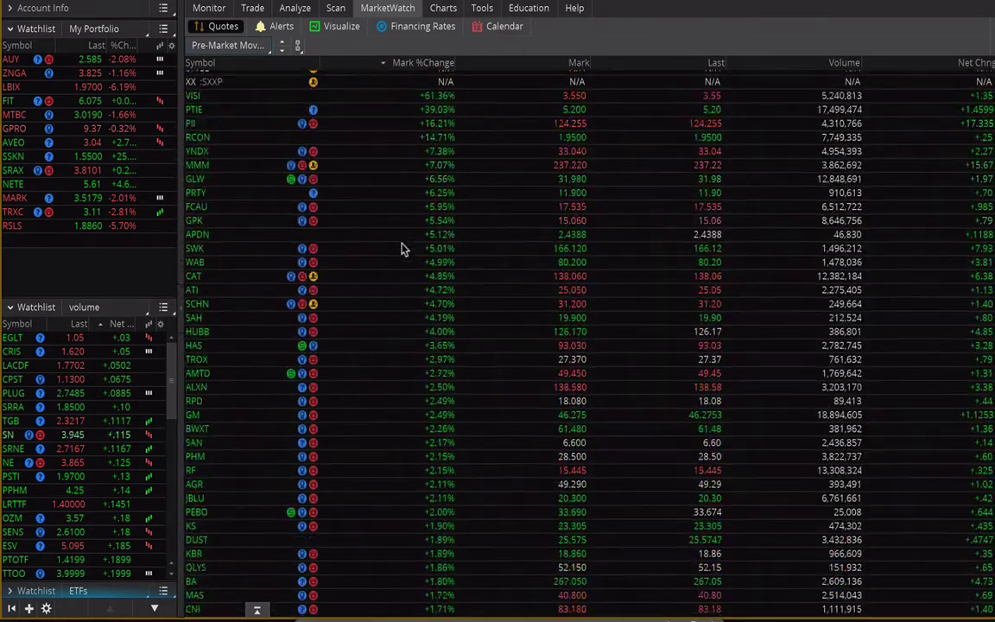
Replace the quotes list with Analyst Upgrades from Lovers and losers.
click(257, 45)
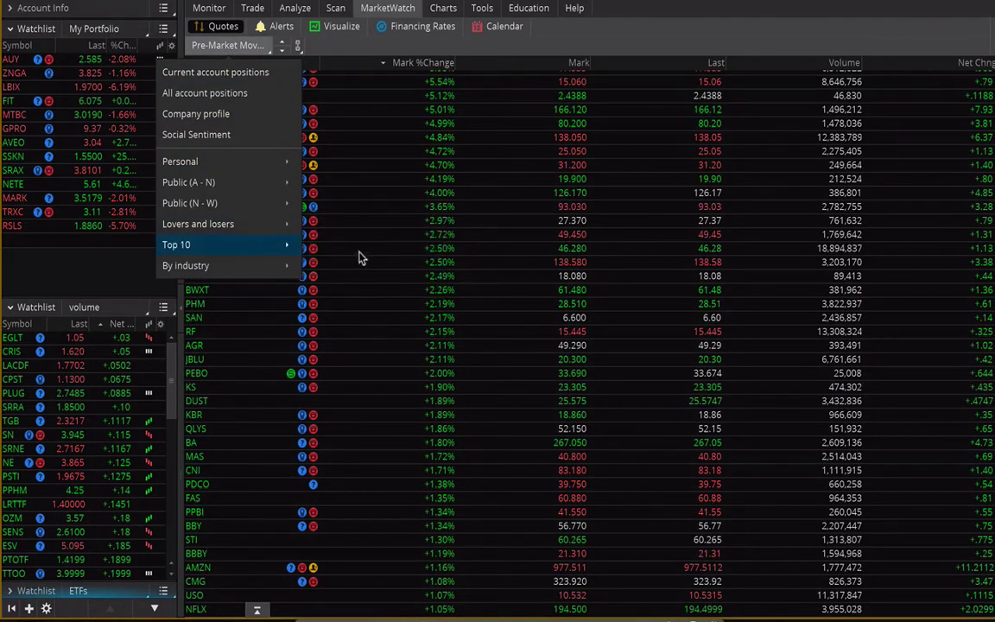
mouse_move(258, 224)
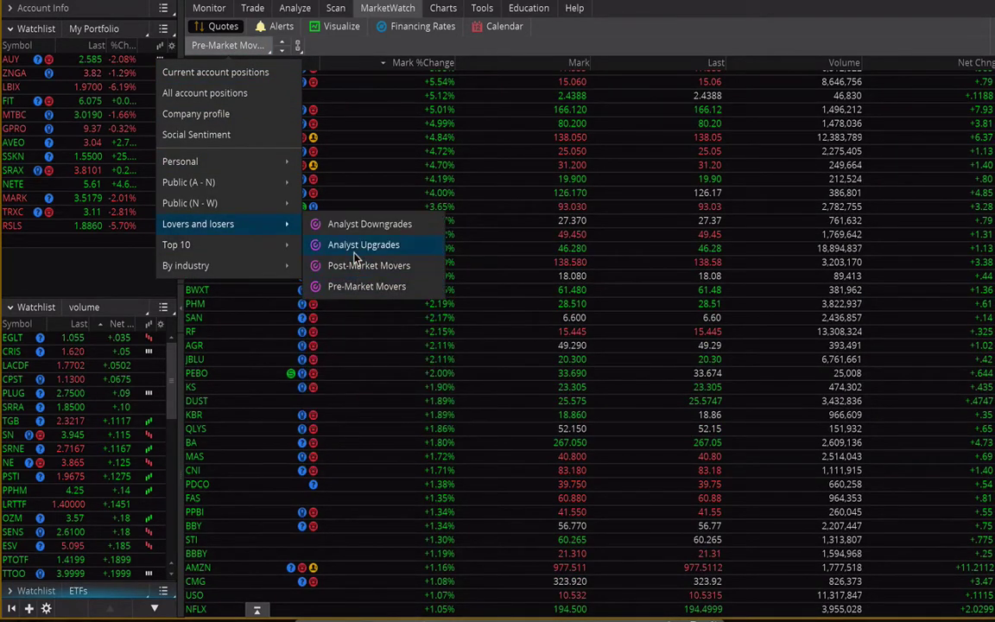
click(354, 249)
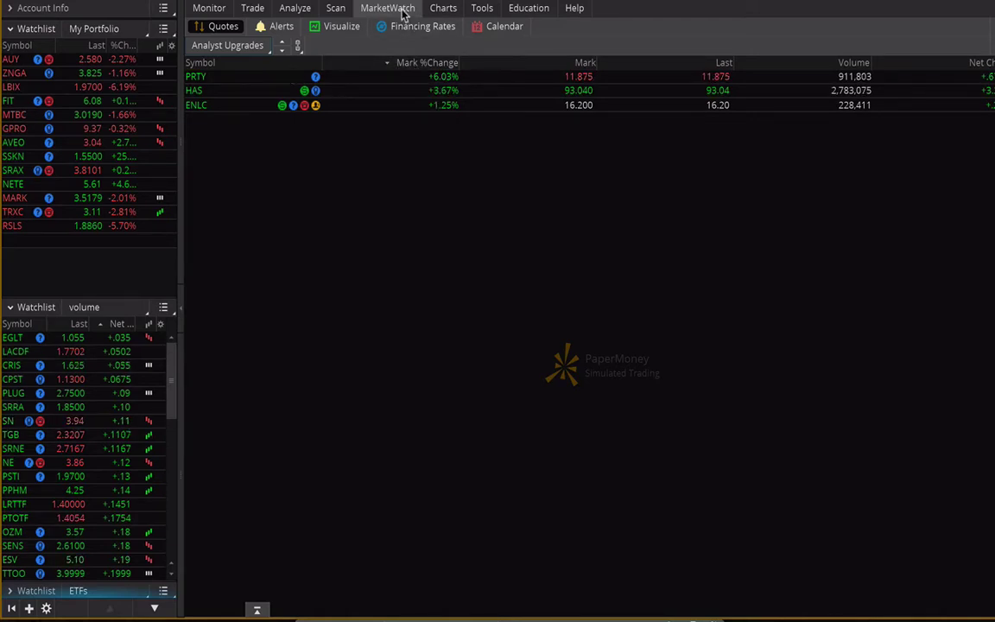
Load quotes for the entire Health Care industry and sort them by Mark %Change in descending order.
click(250, 46)
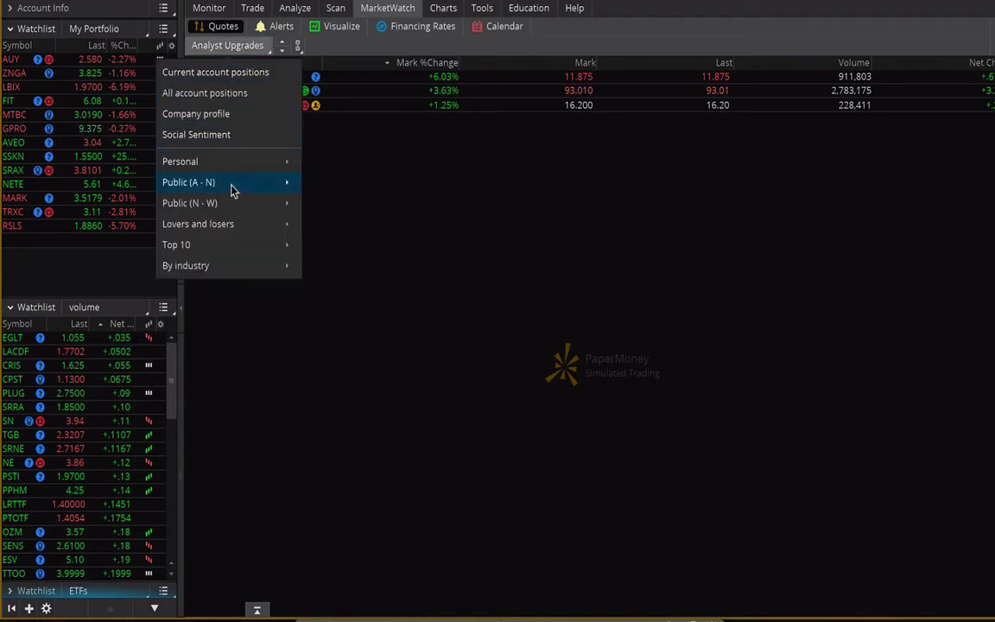
mouse_move(224, 251)
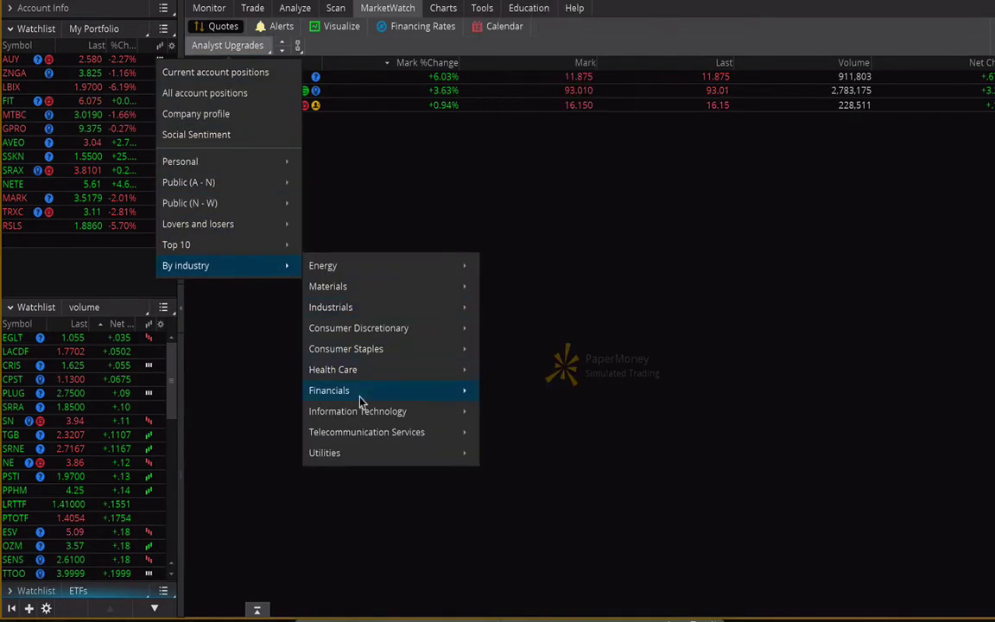
mouse_move(366, 377)
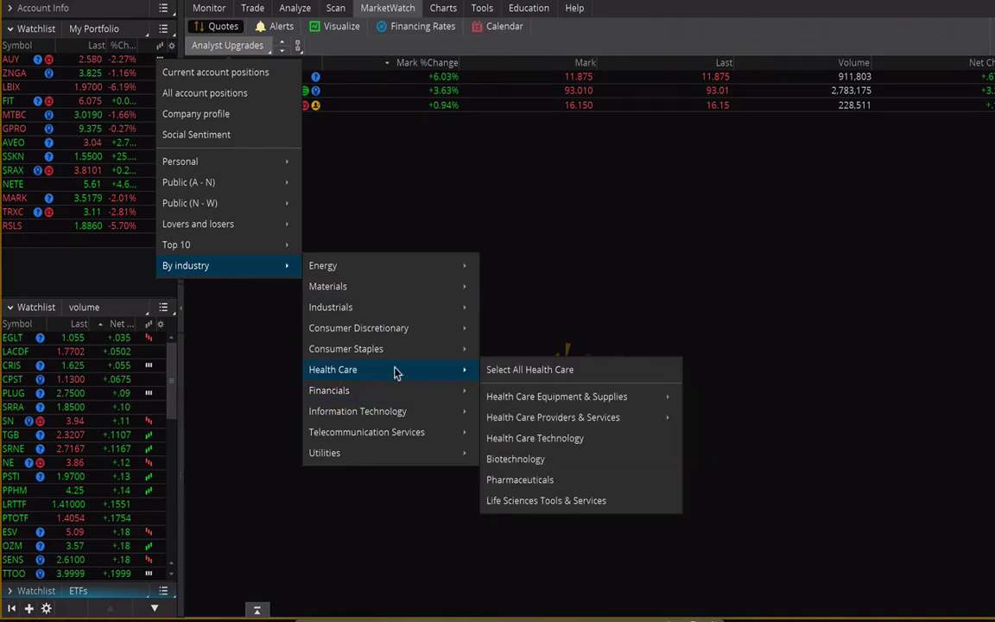
click(512, 371)
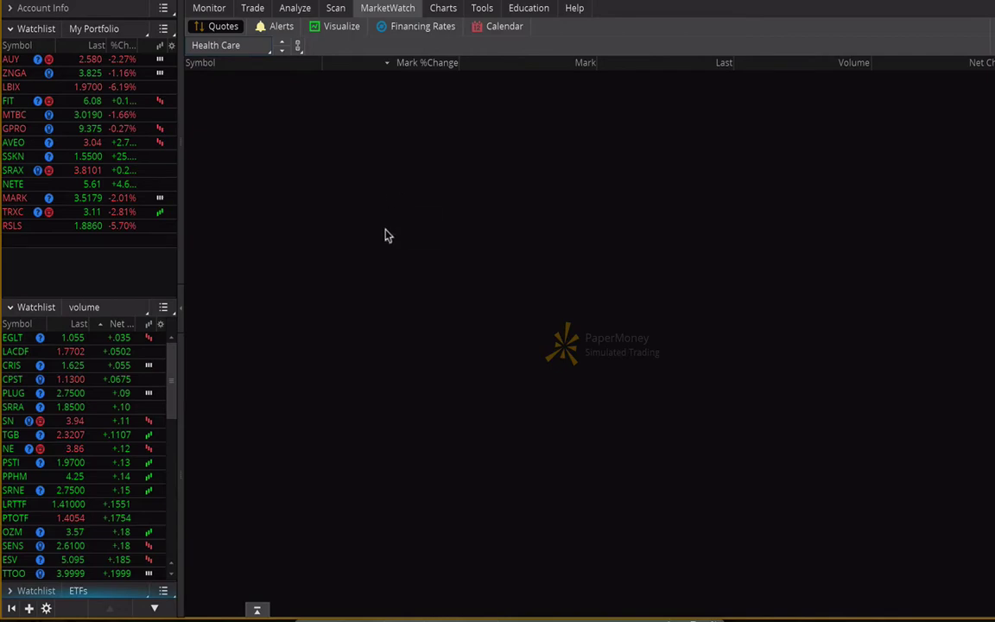
scroll(313, 282, down, 10)
scroll(313, 282, up, 11)
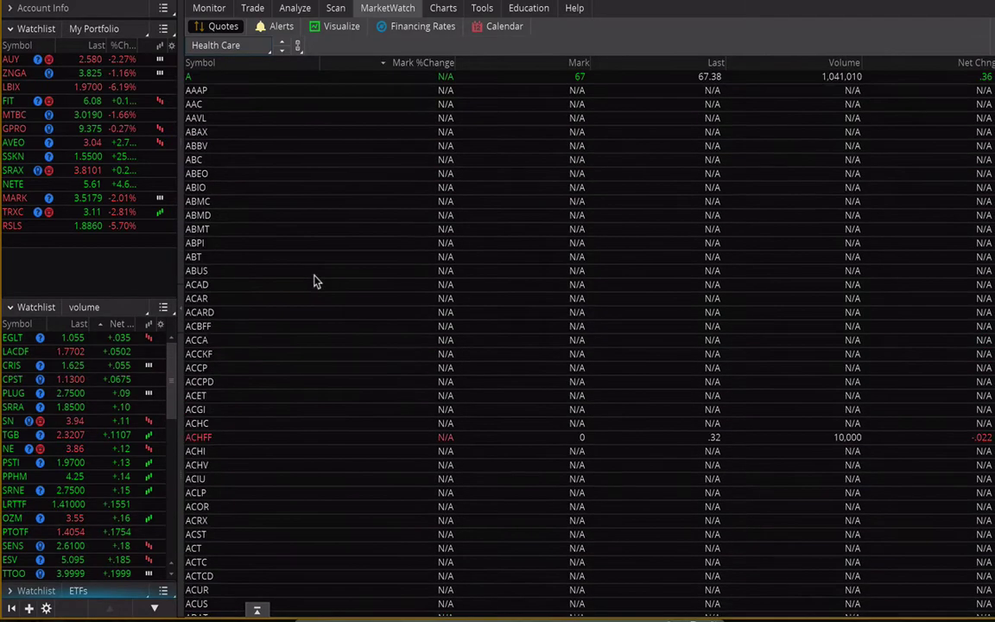
click(443, 63)
click(443, 63)
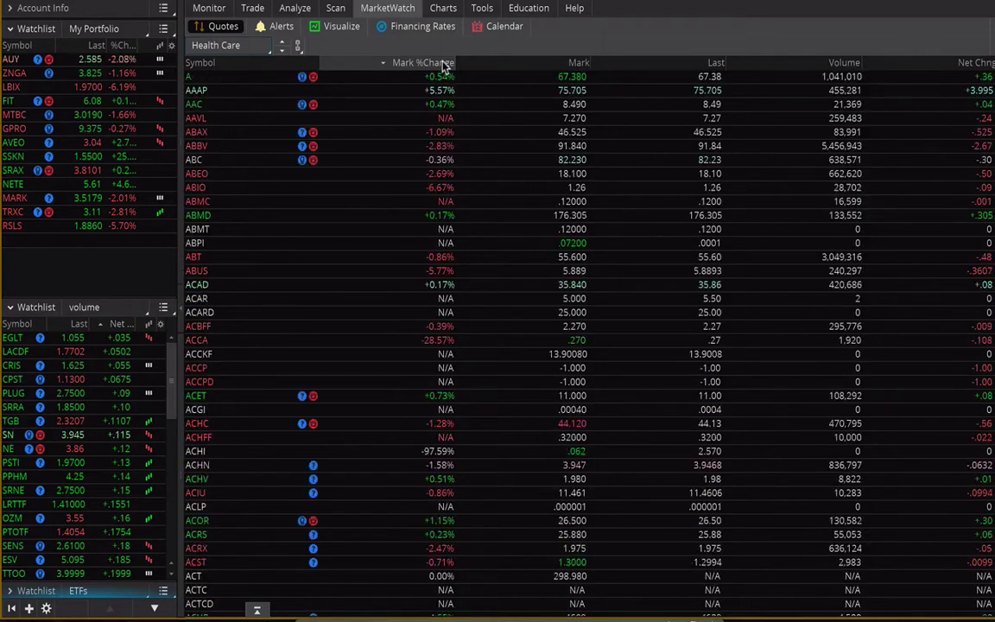
Open the Stock Hacker scan and review its setup and options for adding stock filters.
mouse_move(333, 12)
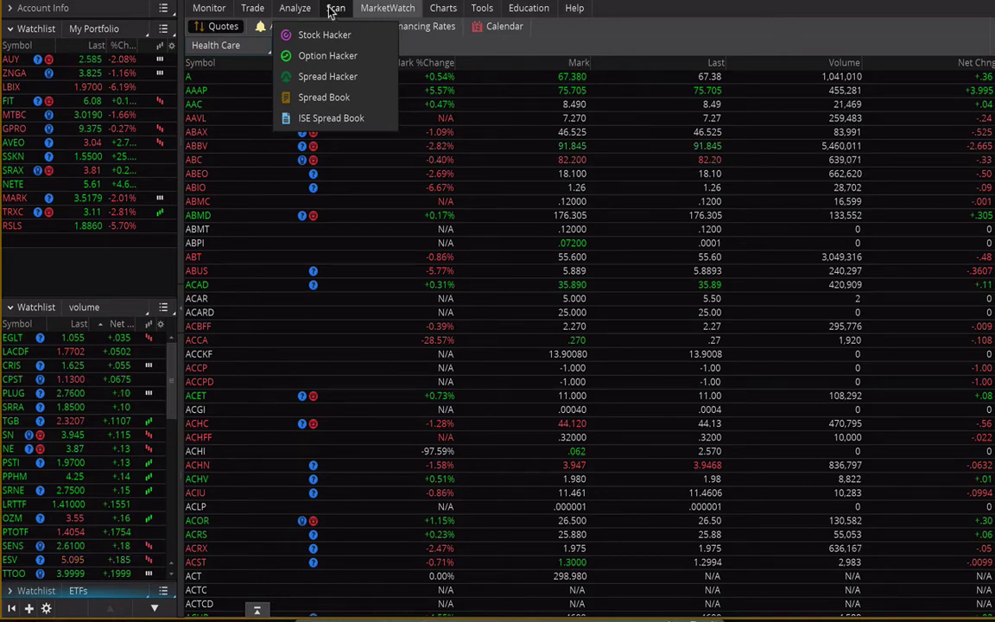
click(333, 12)
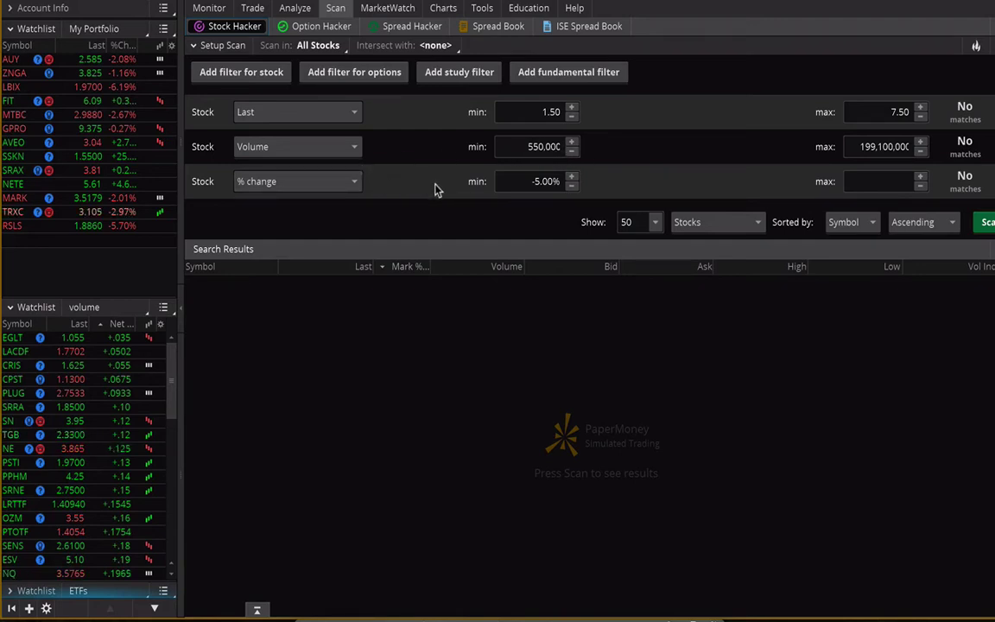
click(237, 74)
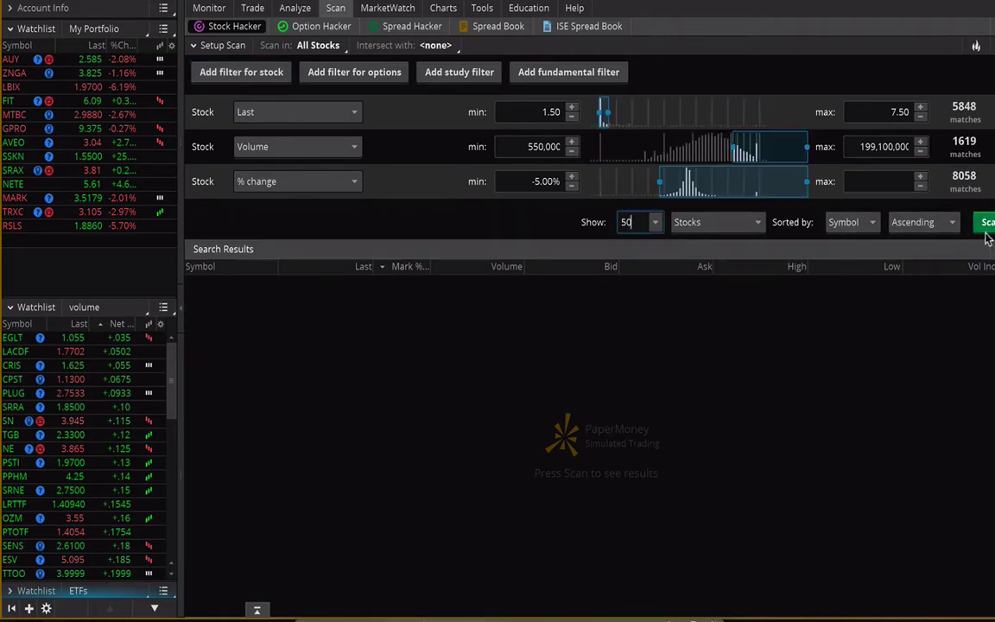
Run the stock scan with the current Last, Volume and % change filters and browse the search results.
click(987, 226)
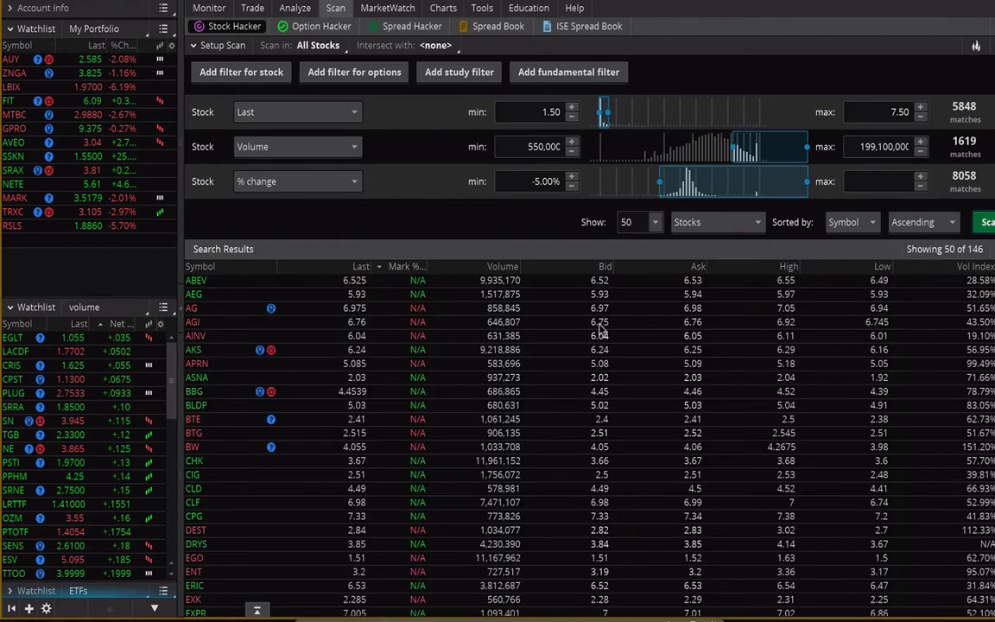
scroll(600, 330, down, 1)
scroll(602, 269, up, 4)
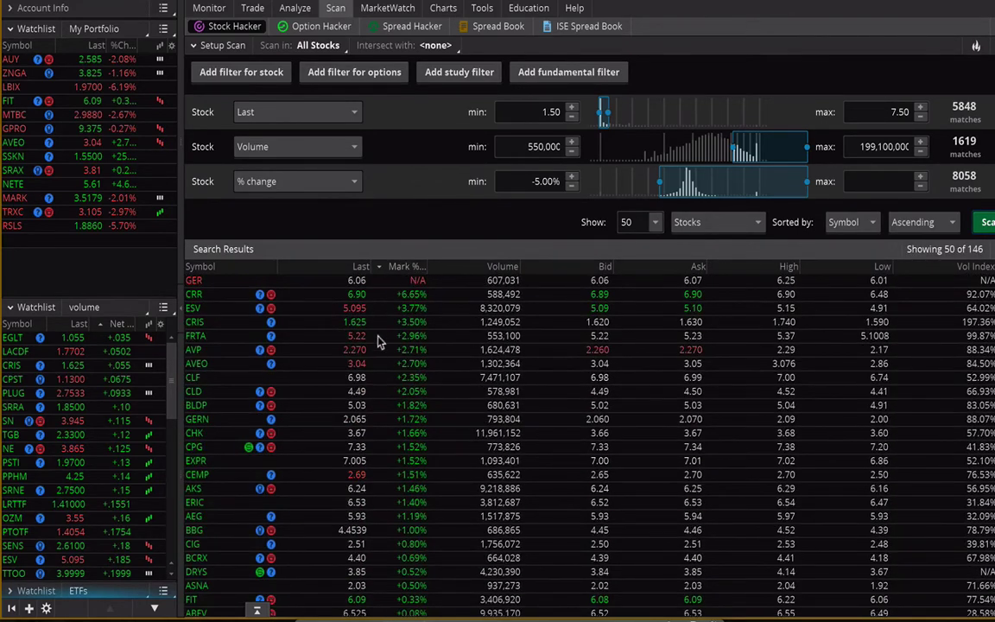
scroll(380, 337, down, 3)
scroll(246, 307, up, 8)
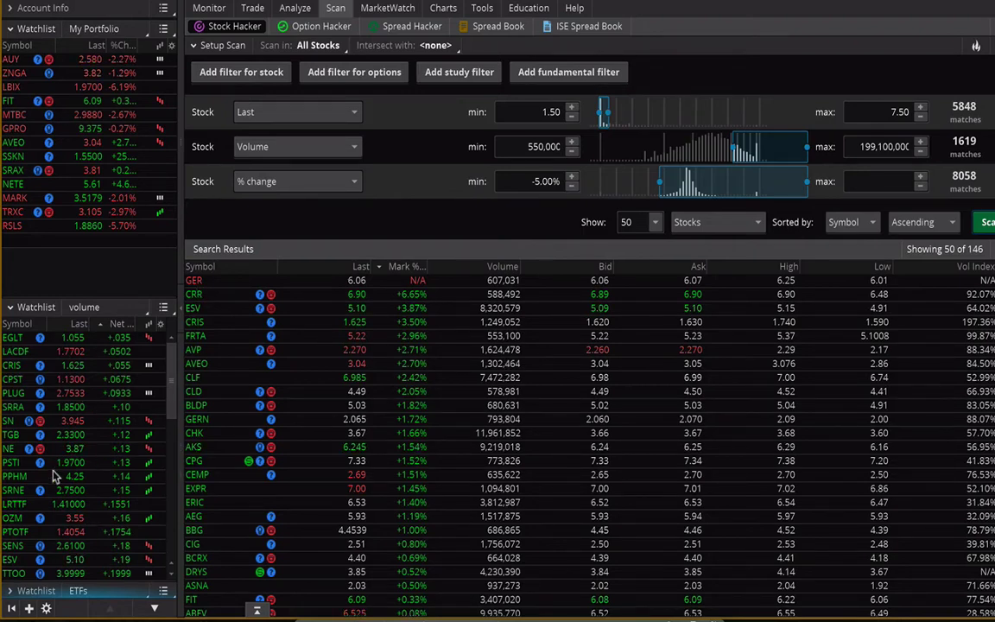
Browse the volume watchlist and review the gadgets available for the sidebar without adding one.
scroll(90, 417, down, 5)
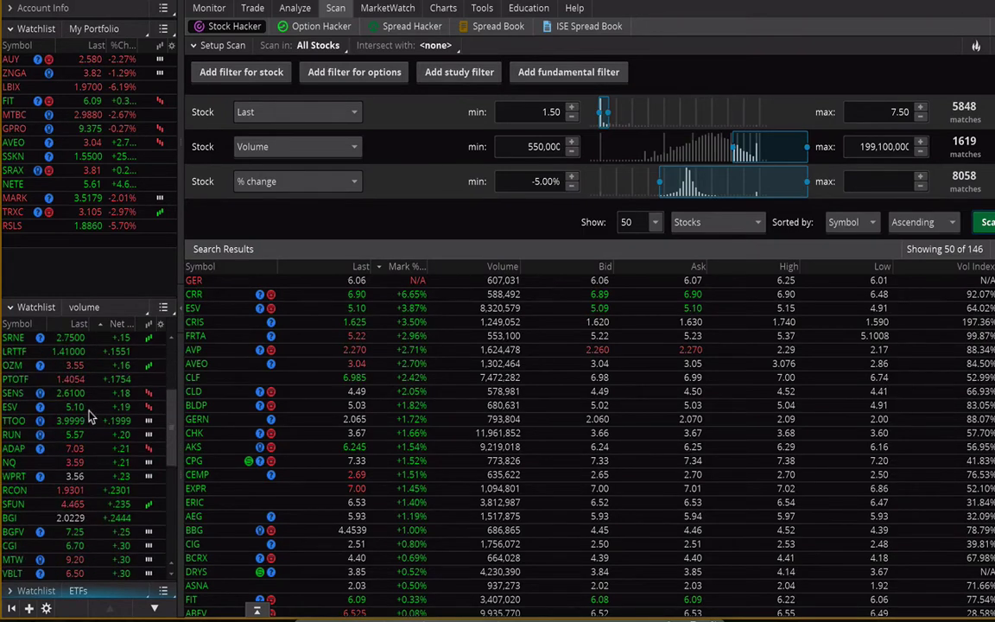
scroll(90, 417, up, 5)
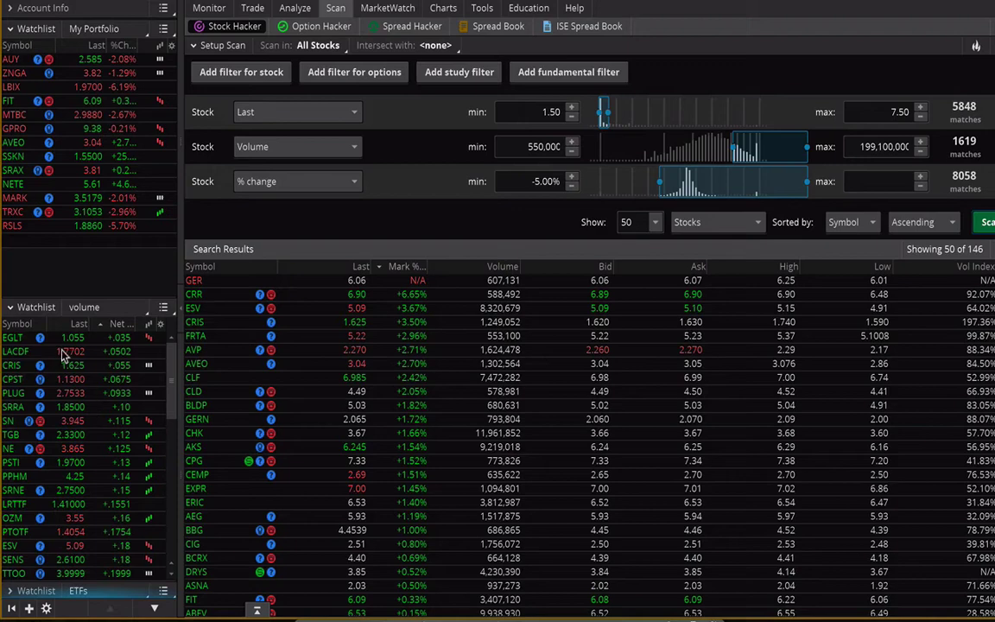
scroll(40, 345, down, 5)
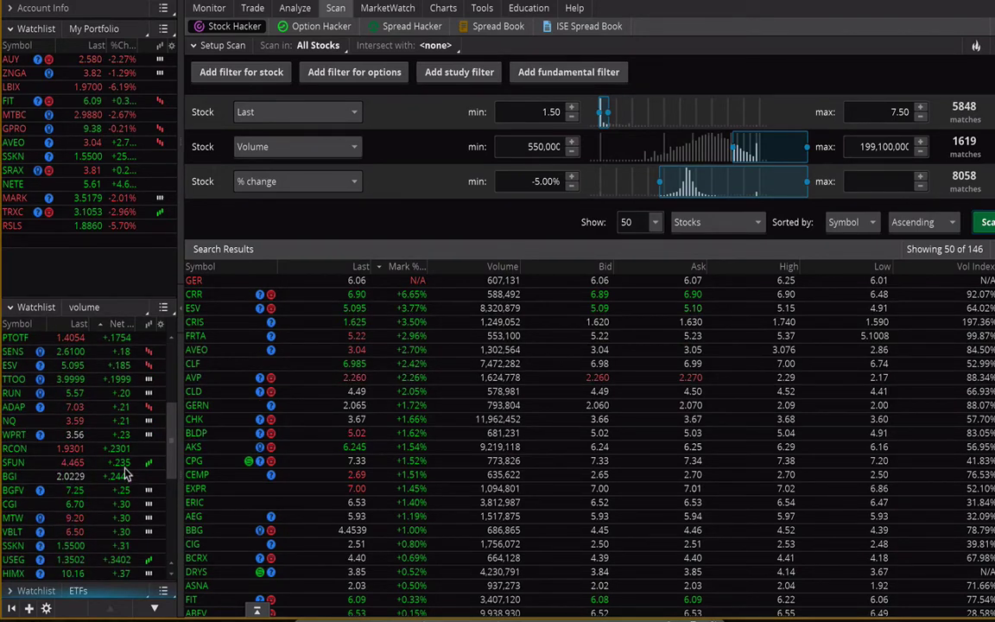
click(29, 608)
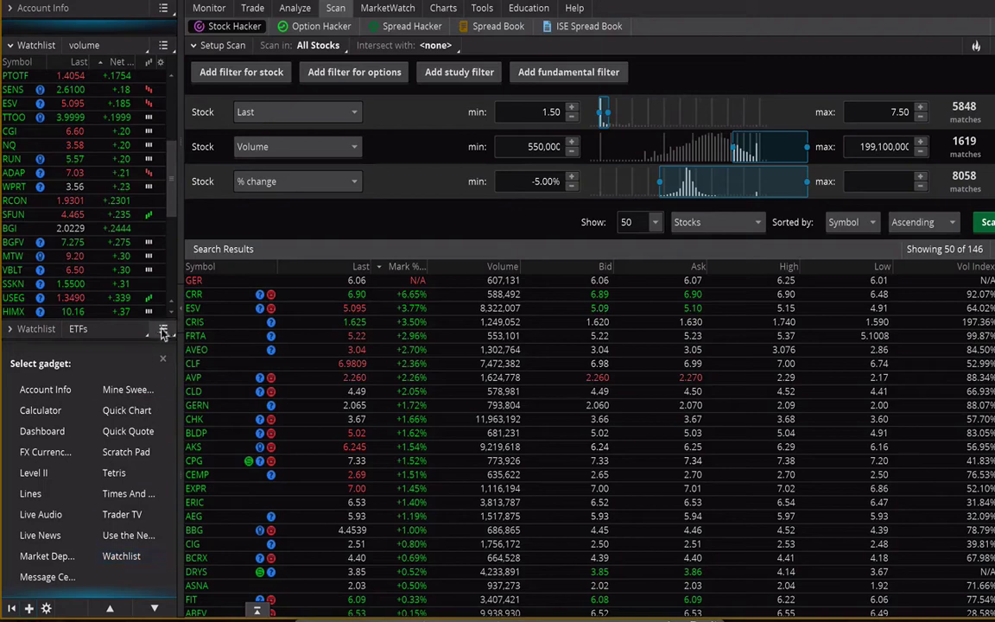
click(162, 359)
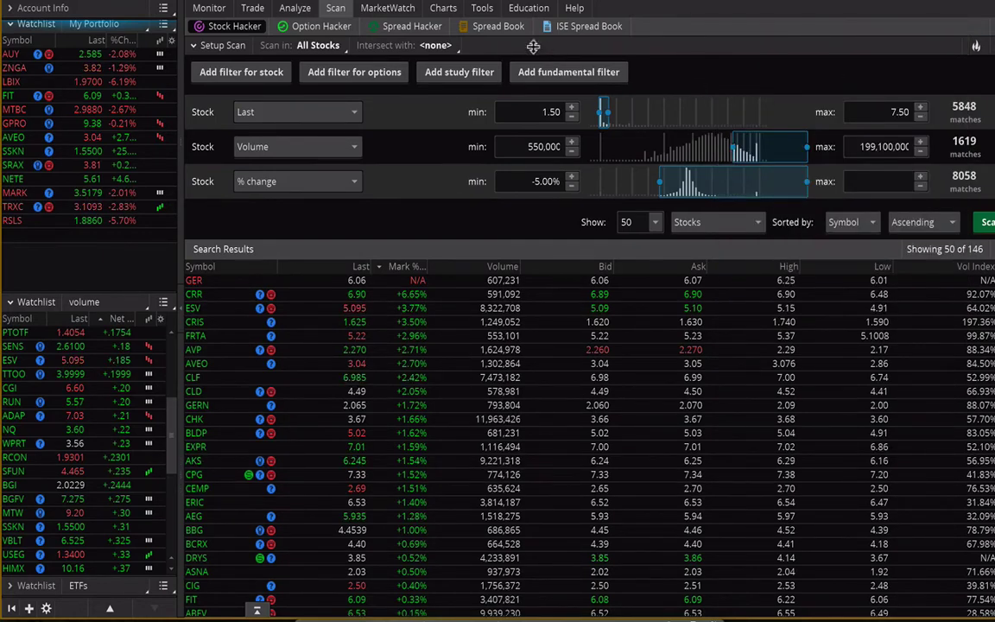
Return to the charts and load the GPRO chart.
mouse_move(388, 7)
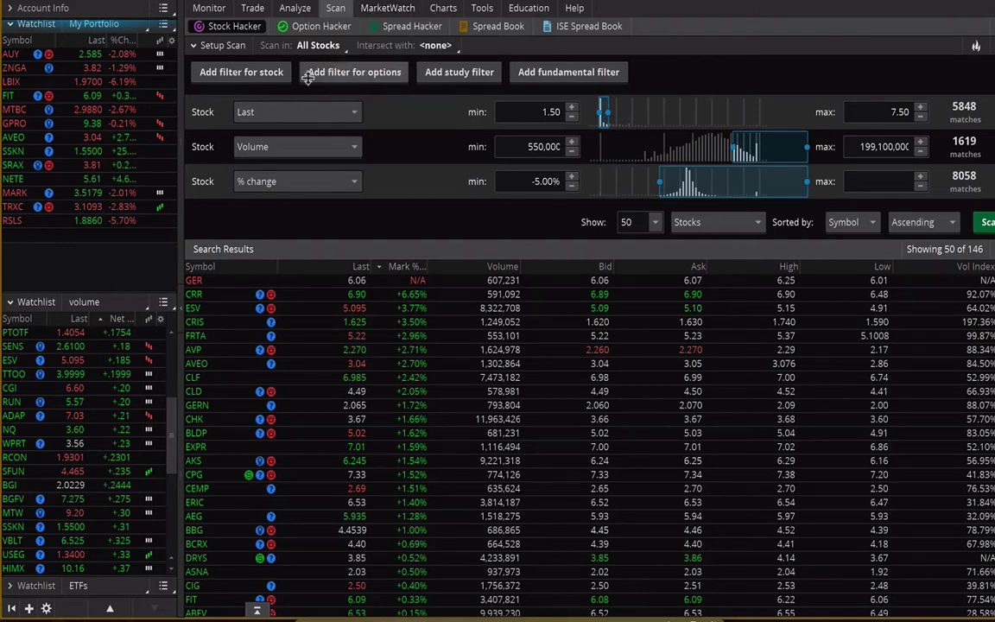
click(442, 6)
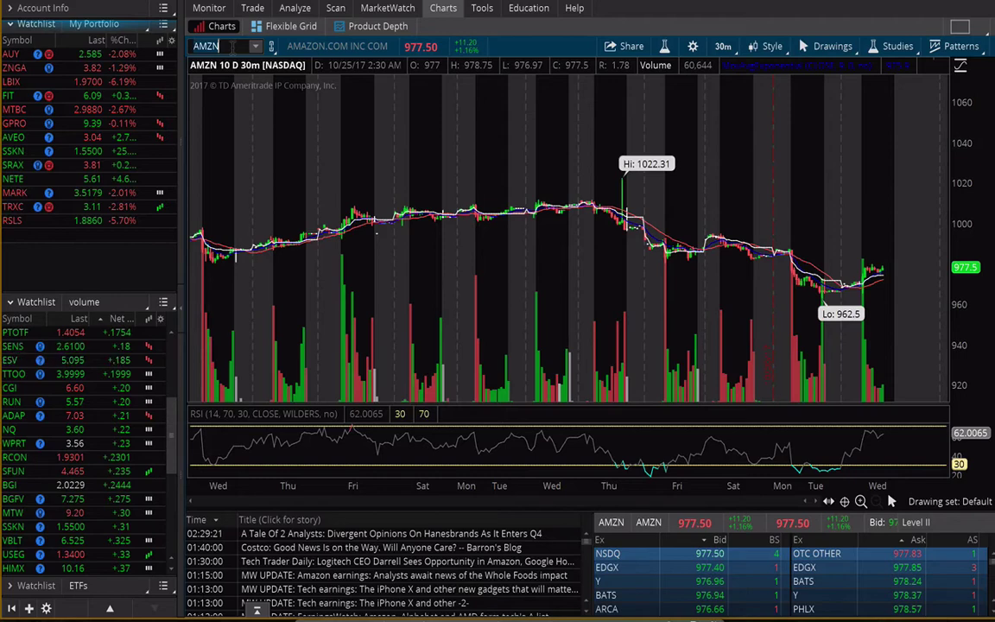
text(GPRO)
key(Return)
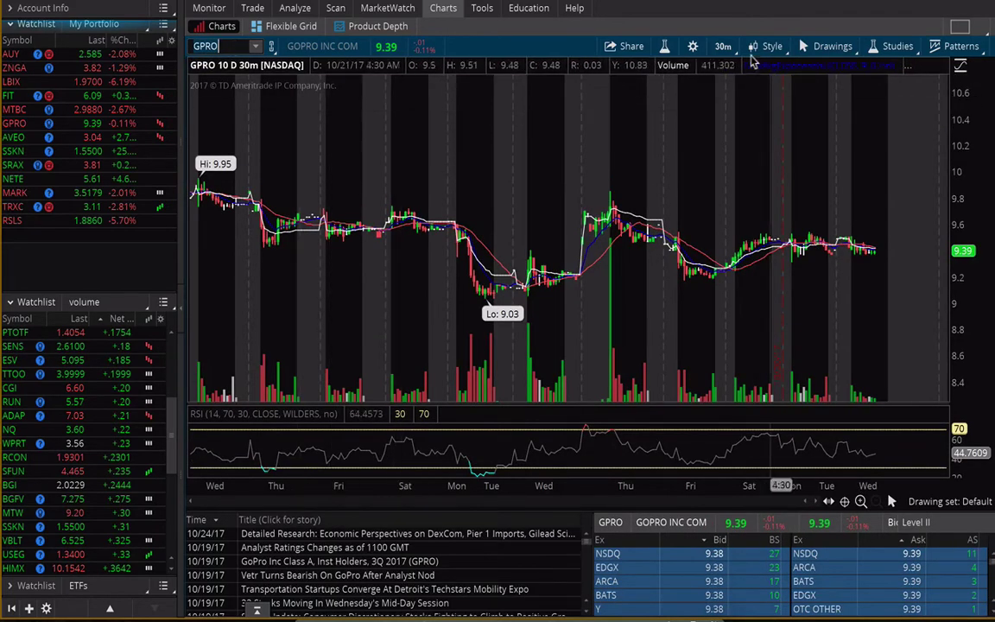
View the GPRO chart on the 5 D : 5m time frame and switch it to 1 D : 5m.
click(723, 46)
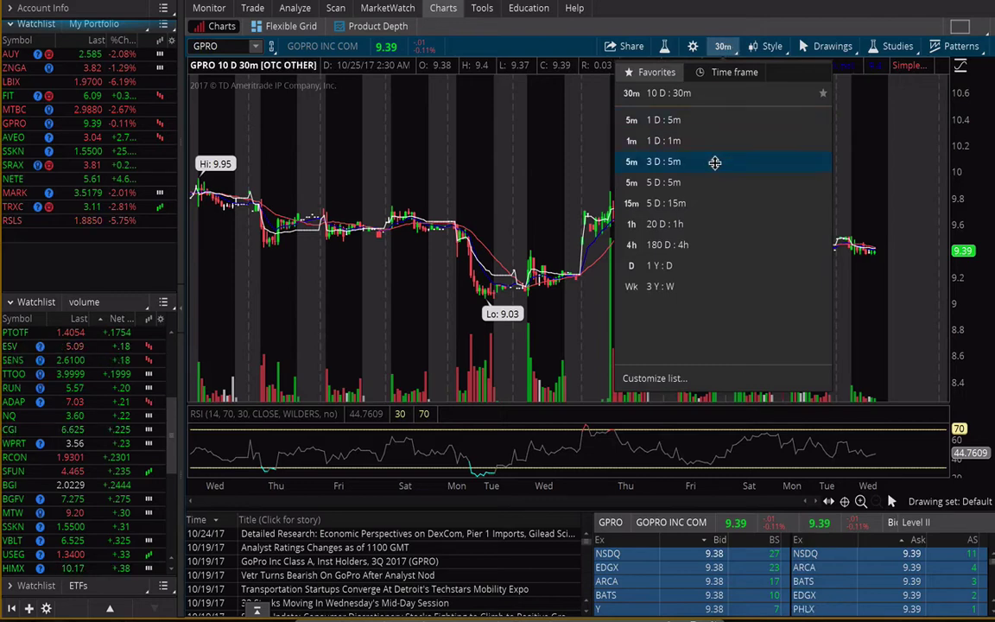
click(714, 184)
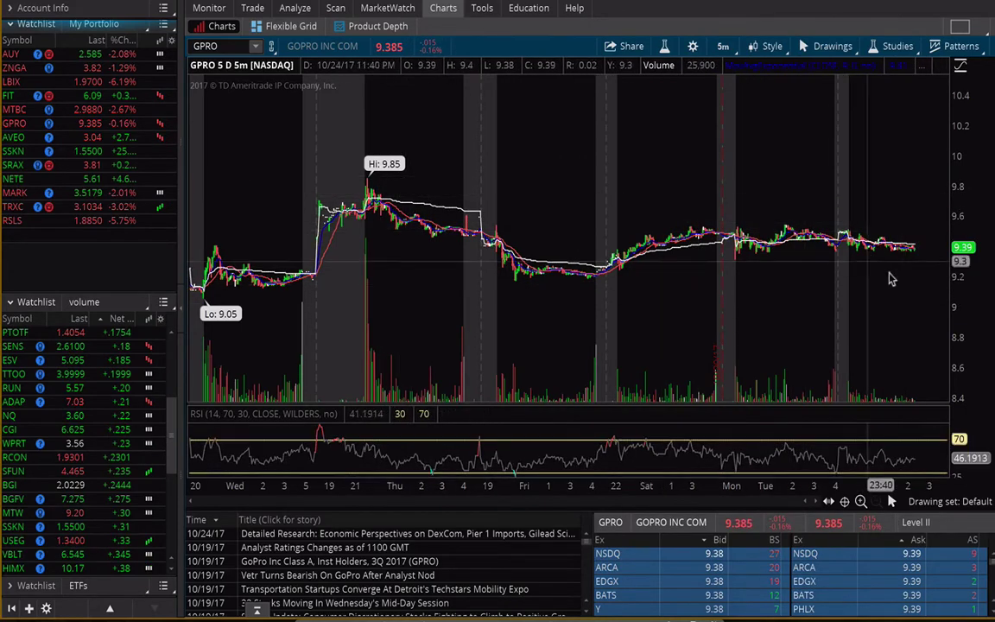
click(890, 502)
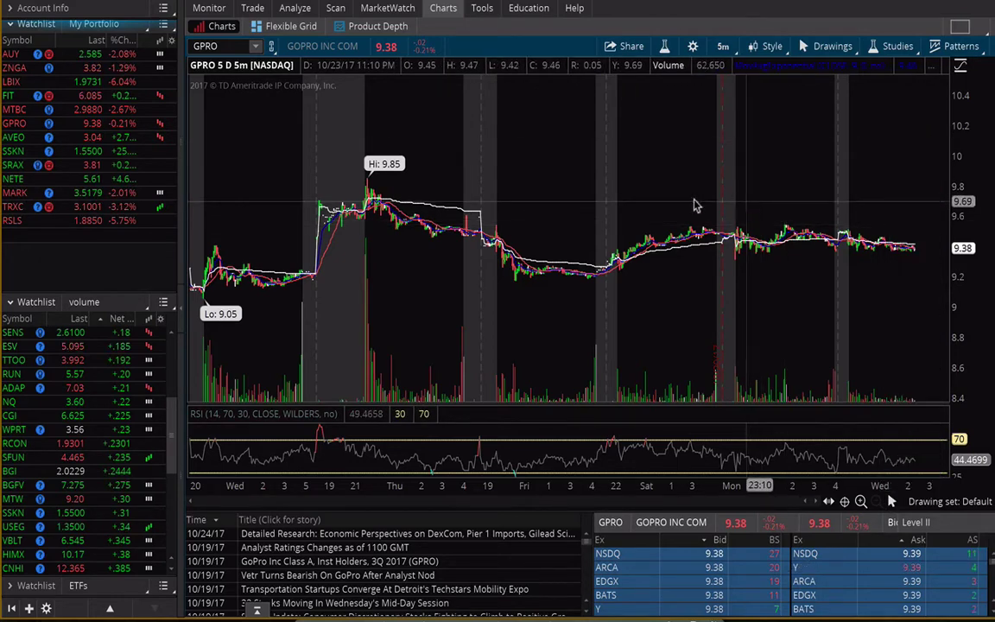
click(710, 47)
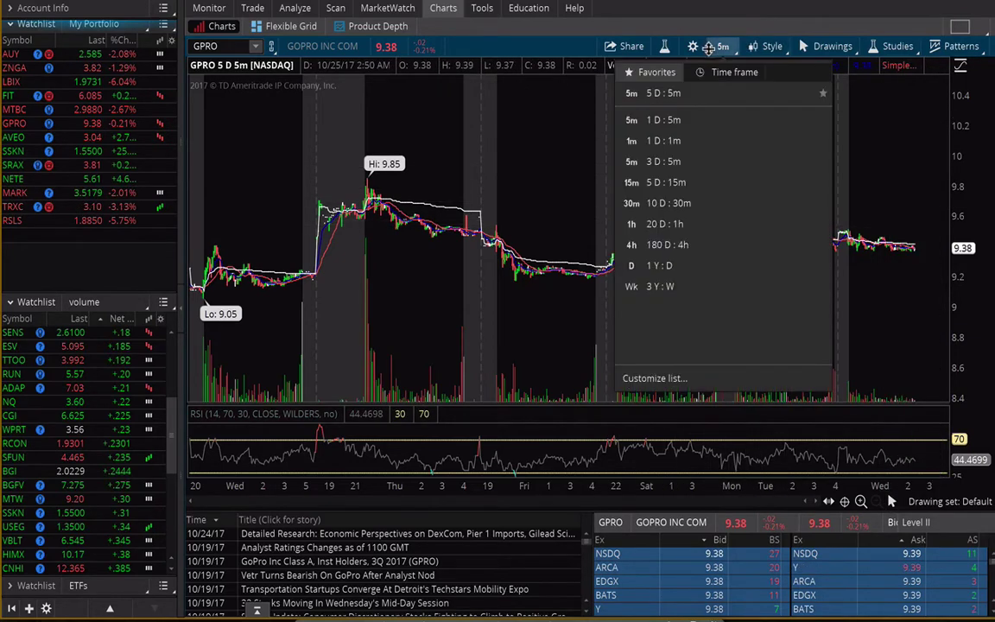
click(713, 123)
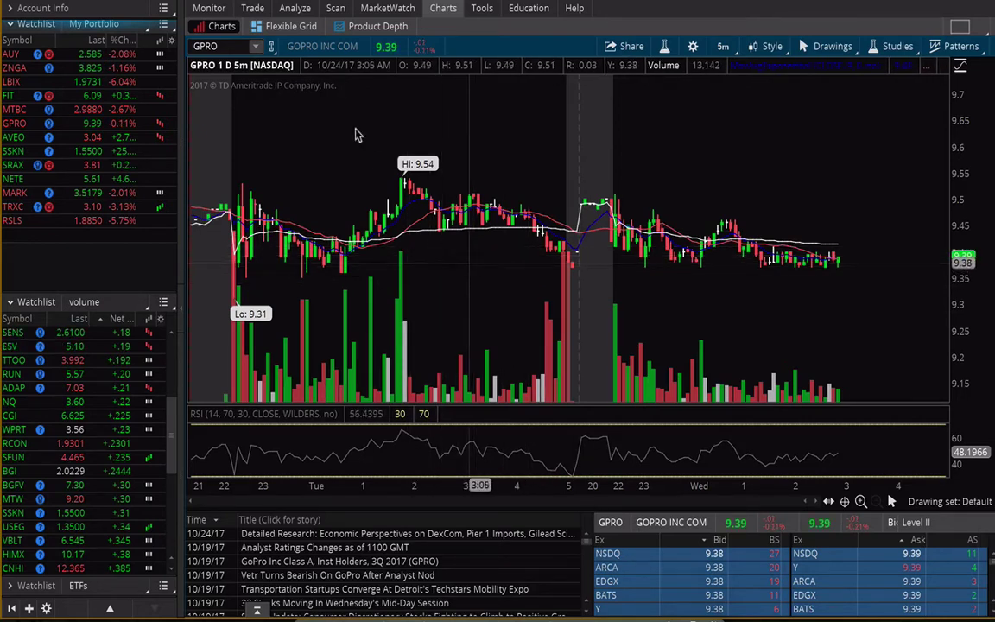
Look over the Analyze fundamentals page and the Trade area's Forex Trader, Futures Trader, Active Trader and All Products pages.
click(293, 9)
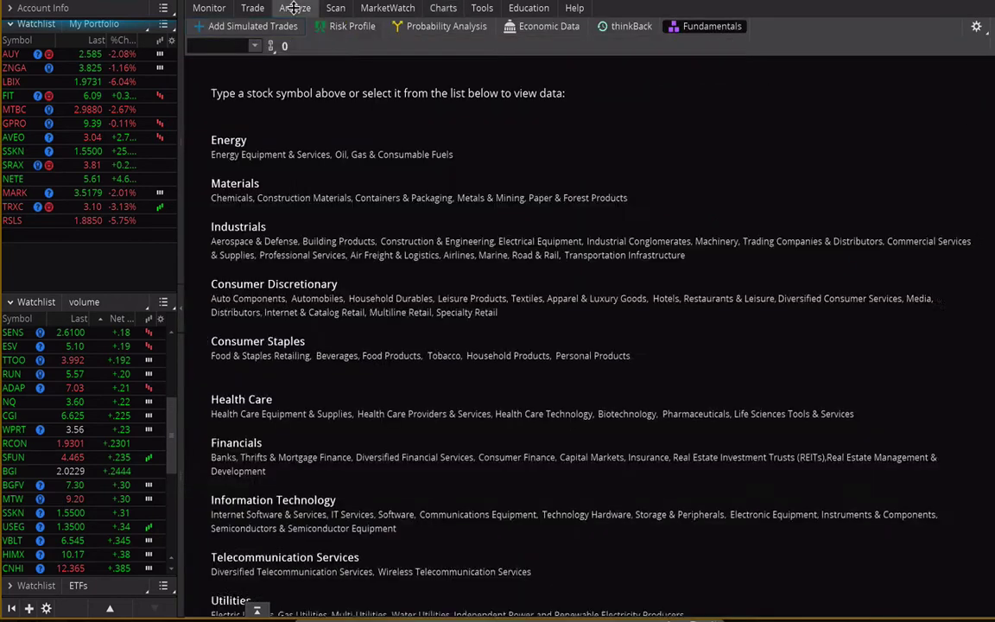
click(254, 8)
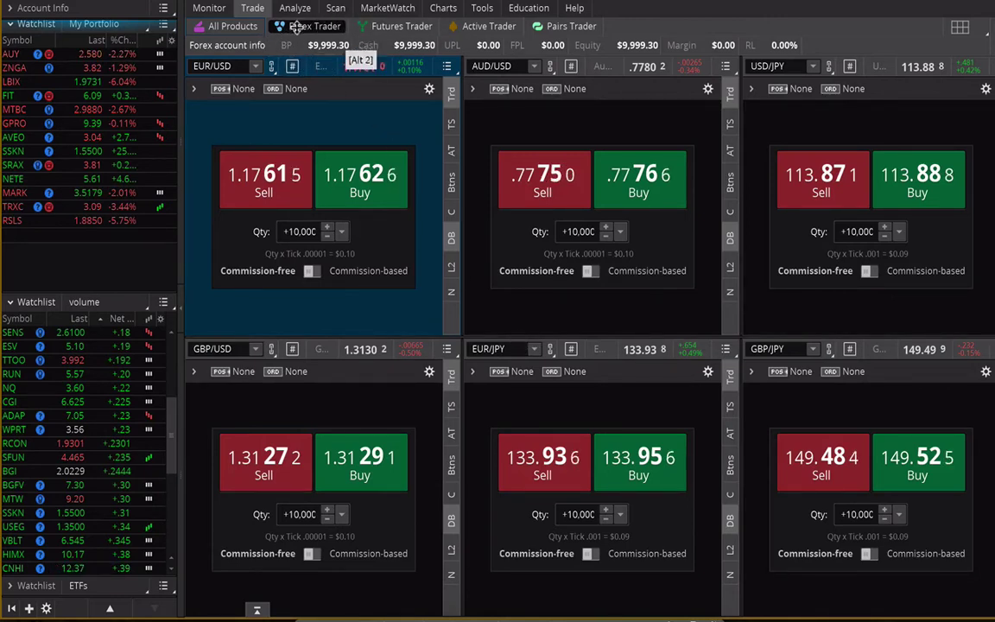
click(420, 24)
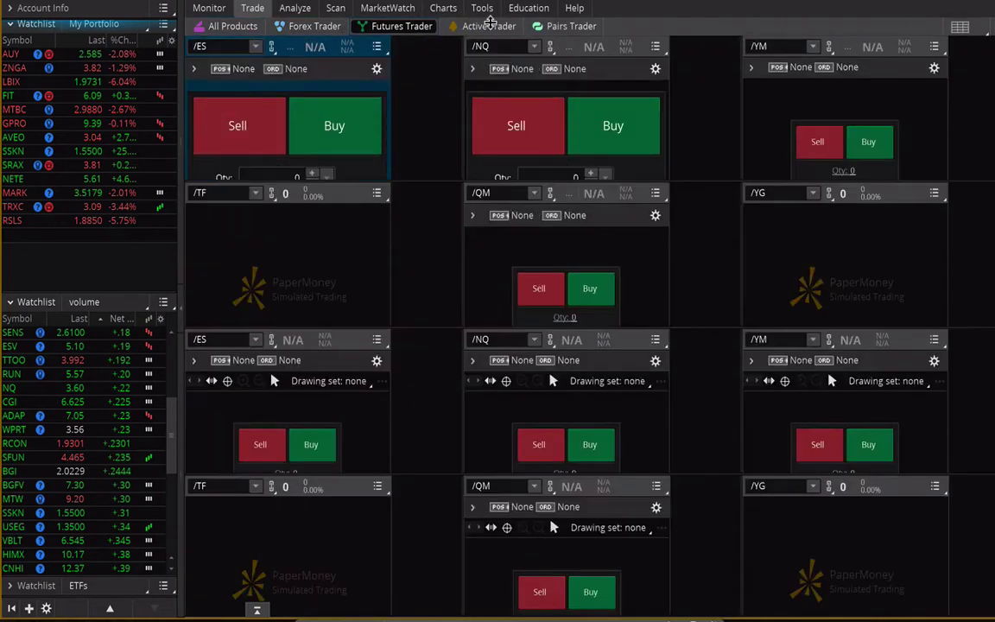
click(488, 25)
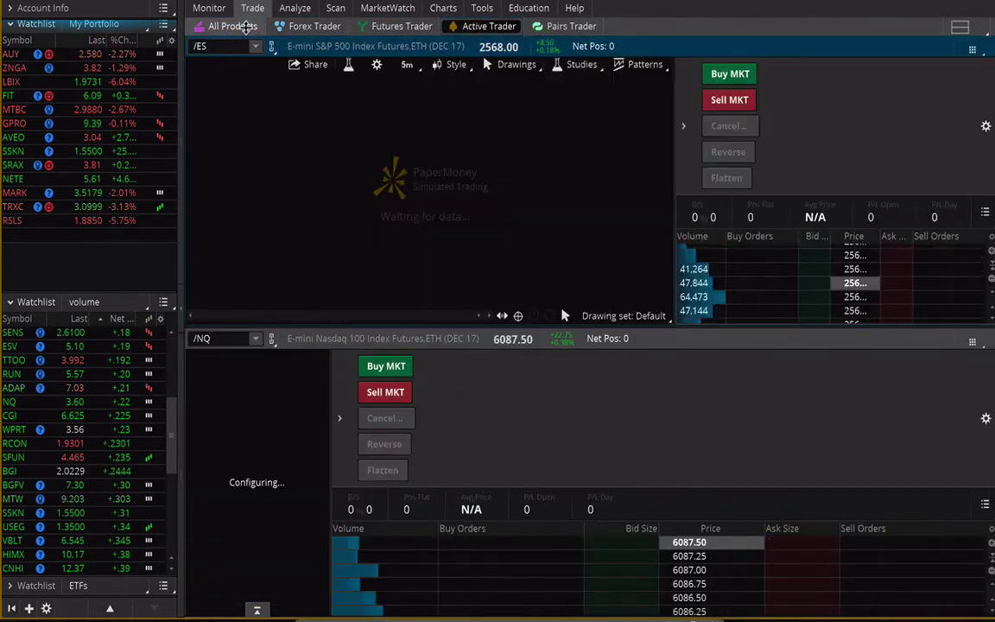
click(245, 26)
Return to the GPRO chart and read its news story "Analyst Ratings Changes as of 1100 GMT".
mouse_move(443, 7)
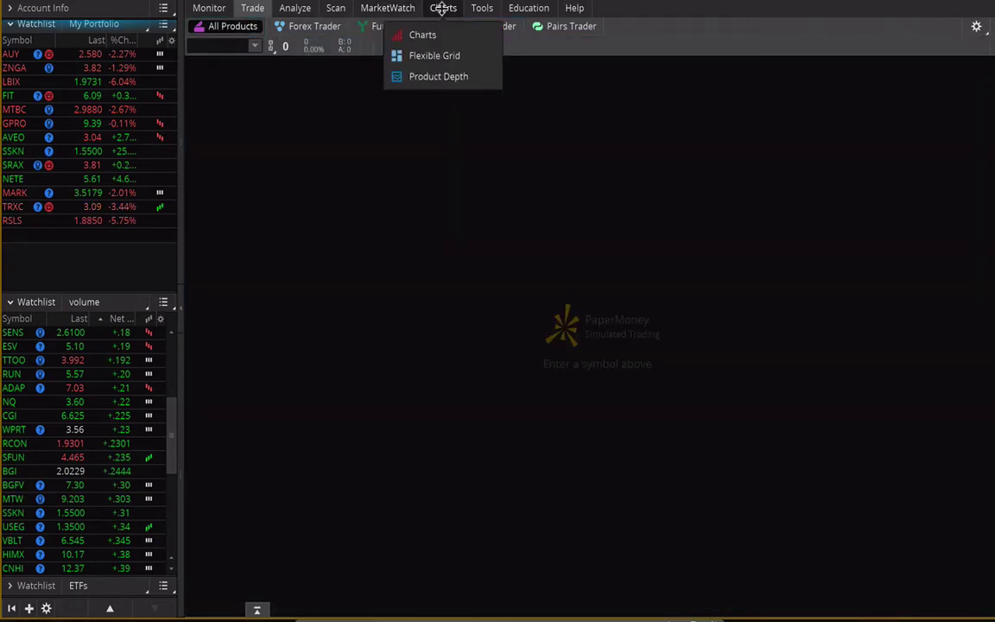
click(442, 7)
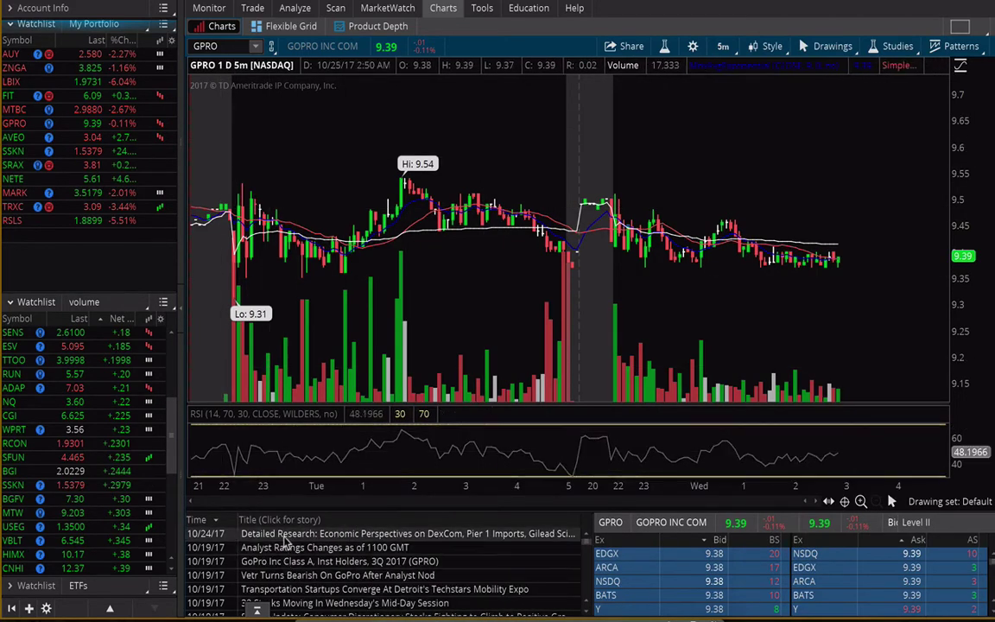
click(289, 547)
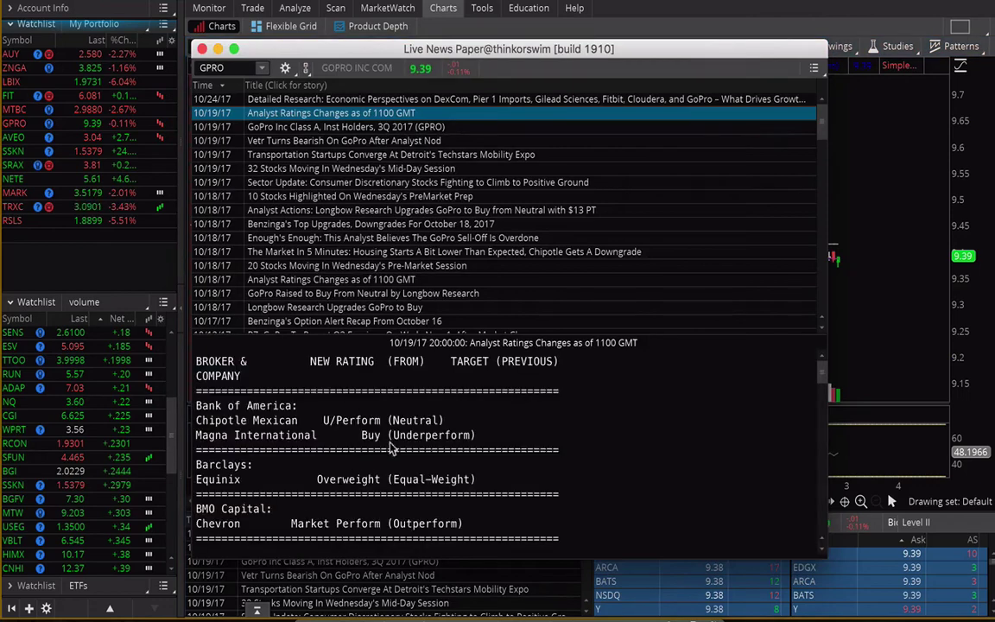
scroll(449, 416, down, 10)
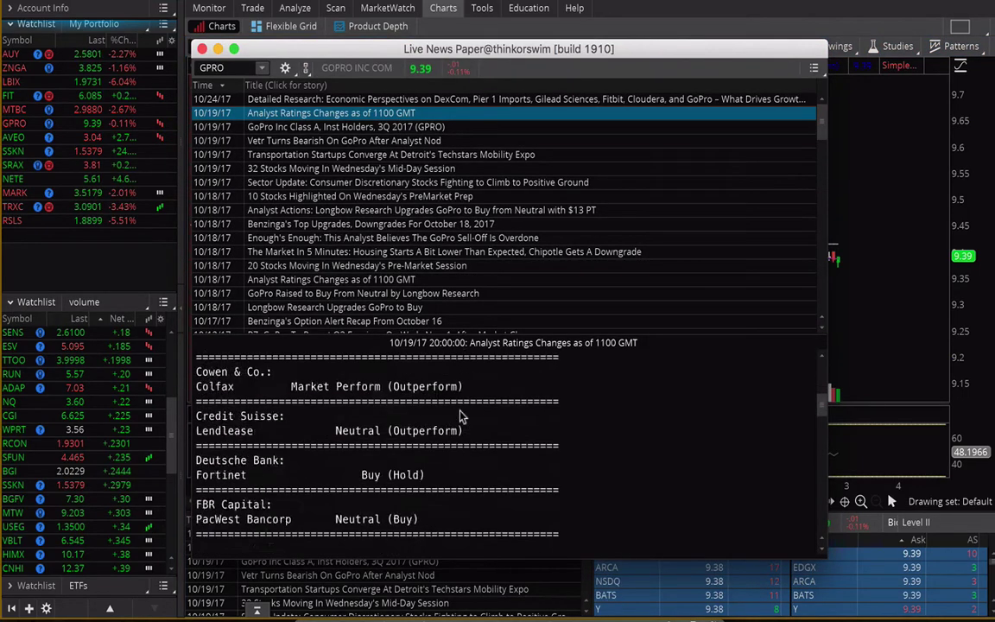
scroll(459, 416, down, 5)
scroll(459, 416, up, 15)
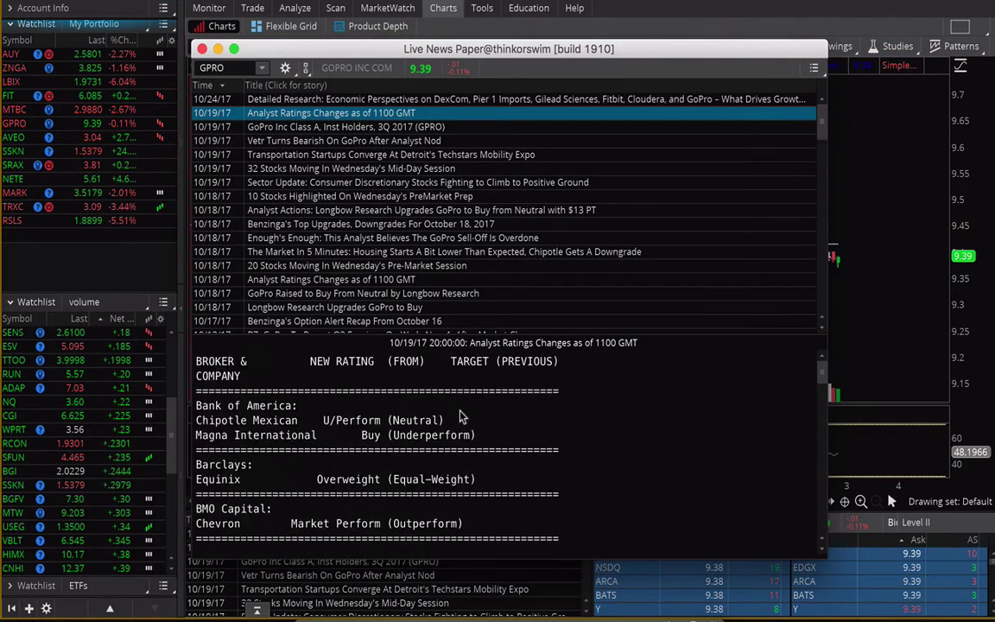
scroll(421, 391, down, 15)
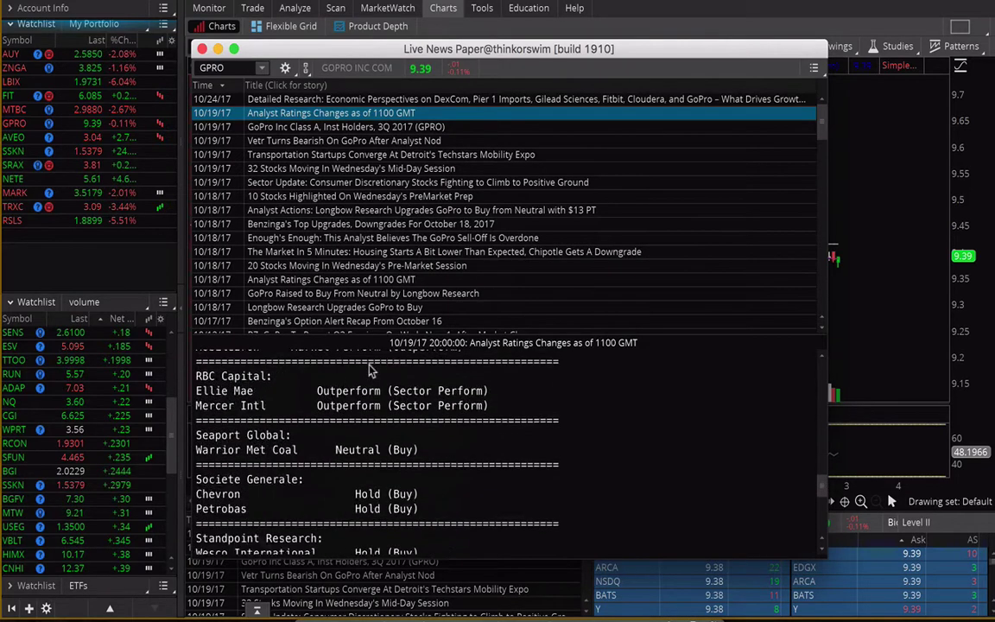
Read the story "Vetr Turns Bearish On GoPro After Analyst Nod" and close the news window.
click(335, 140)
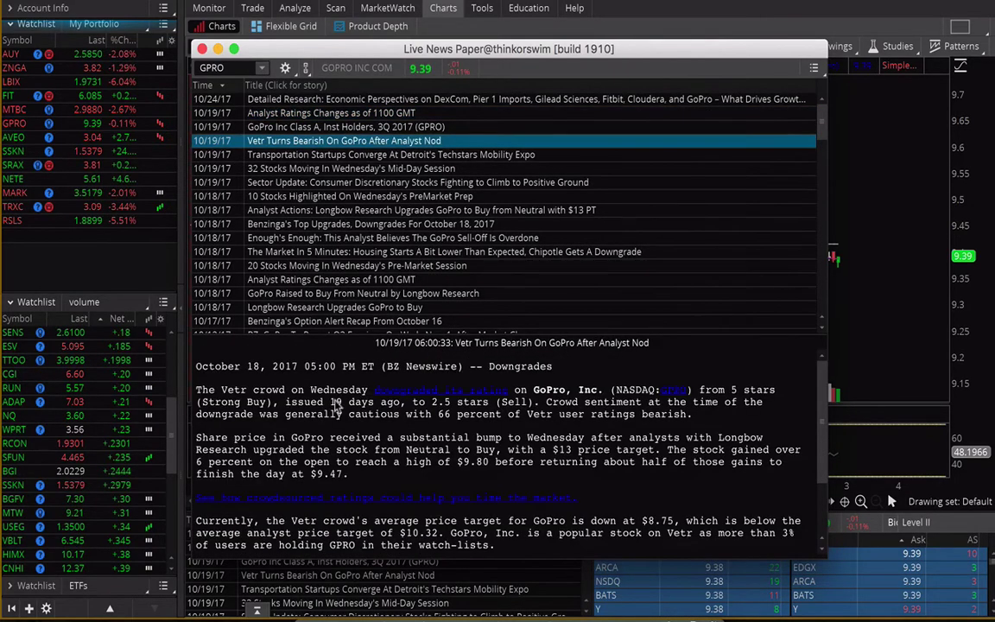
scroll(406, 418, down, 3)
scroll(406, 418, up, 3)
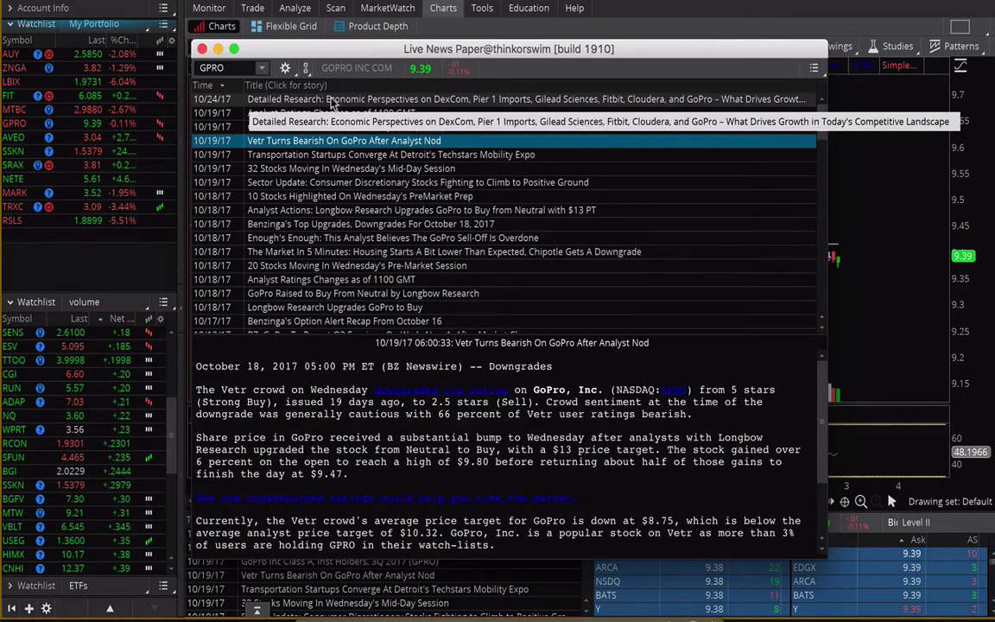
click(201, 49)
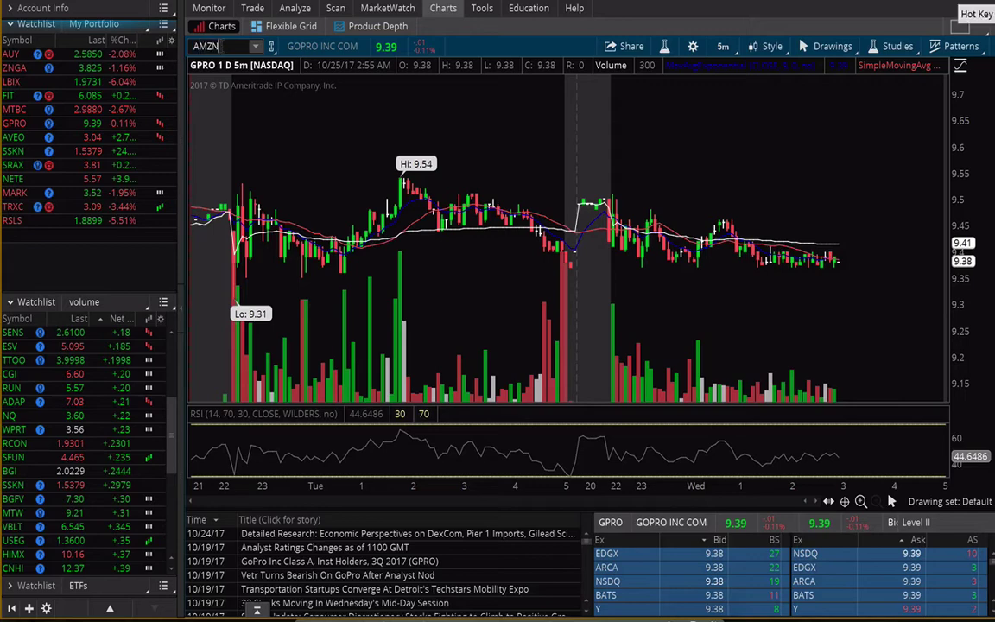
Load the AMZN chart and browse its news headlines.
key(Return)
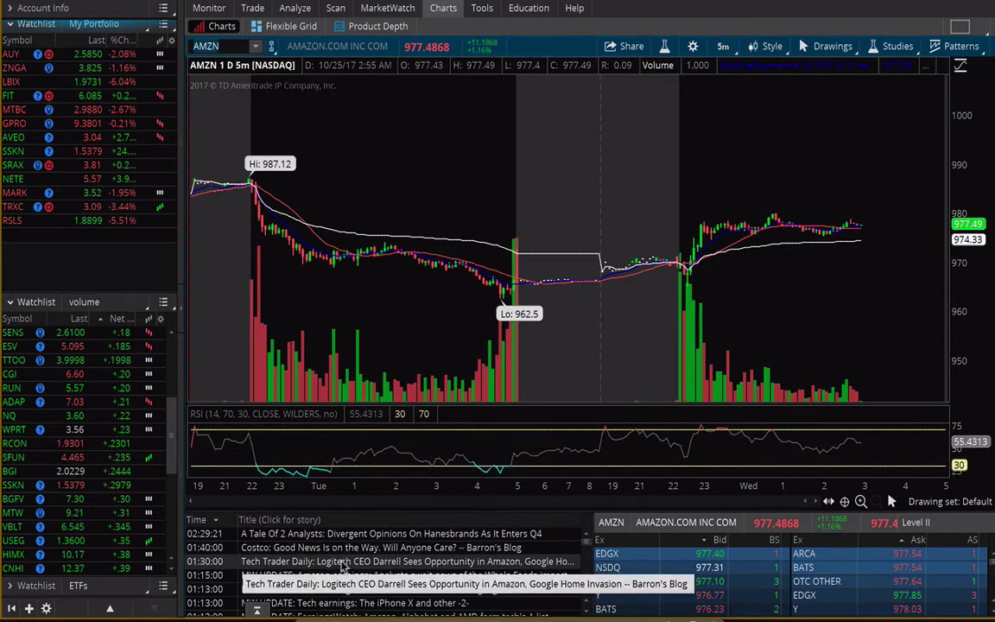
scroll(342, 563, down, 3)
scroll(343, 563, up, 3)
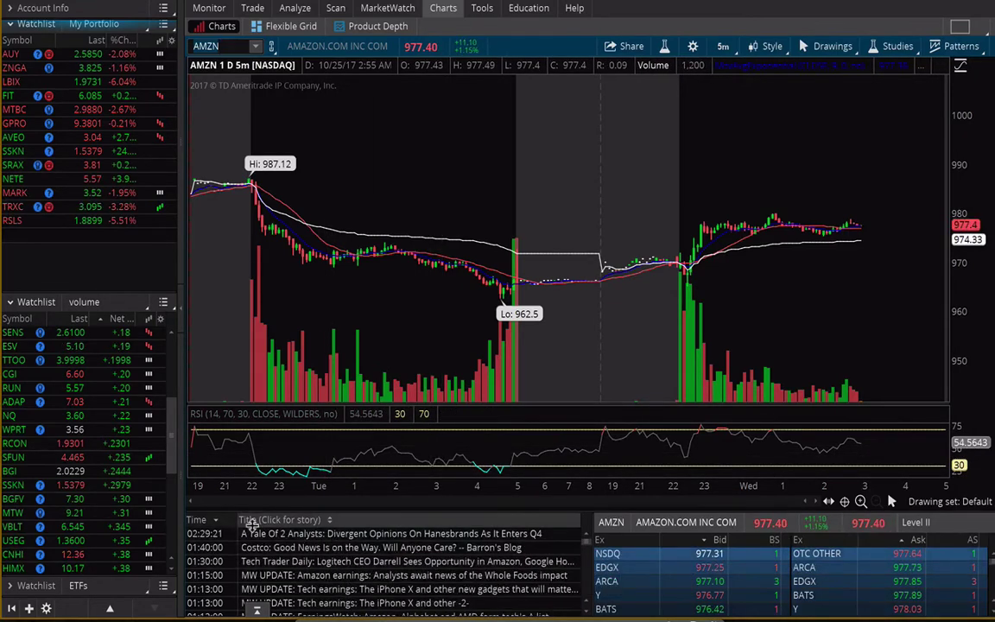
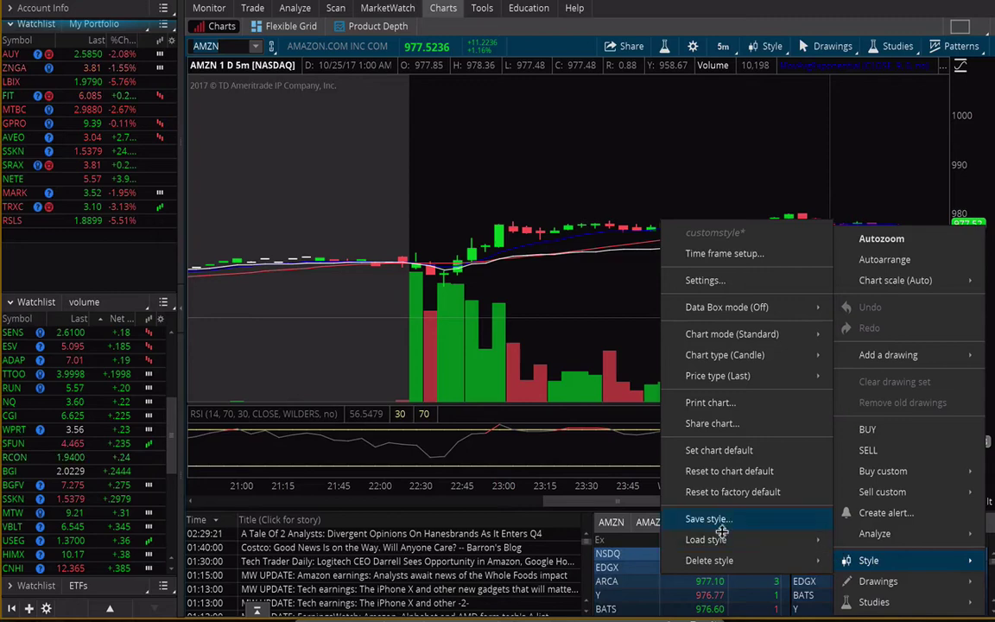
Toggle the Overlap volume option in the general chart settings and discard the change.
mouse_move(731, 369)
click(722, 280)
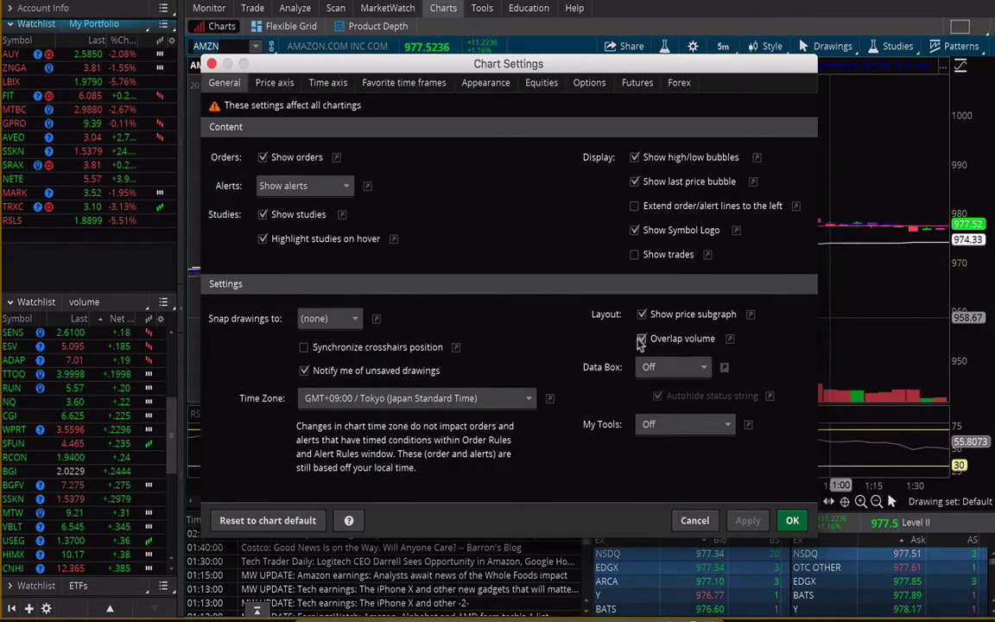
click(641, 339)
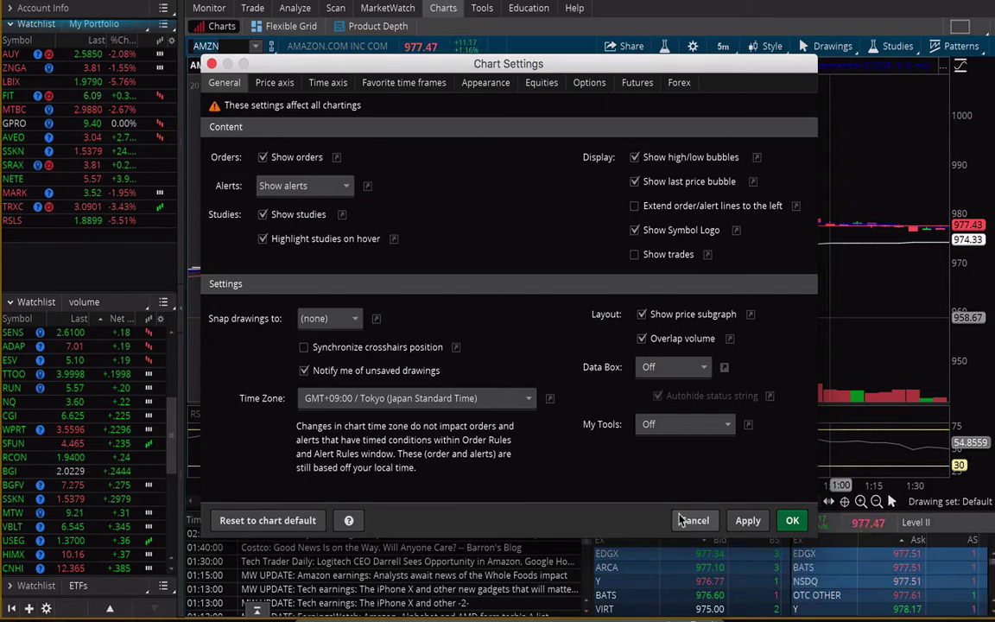
click(682, 520)
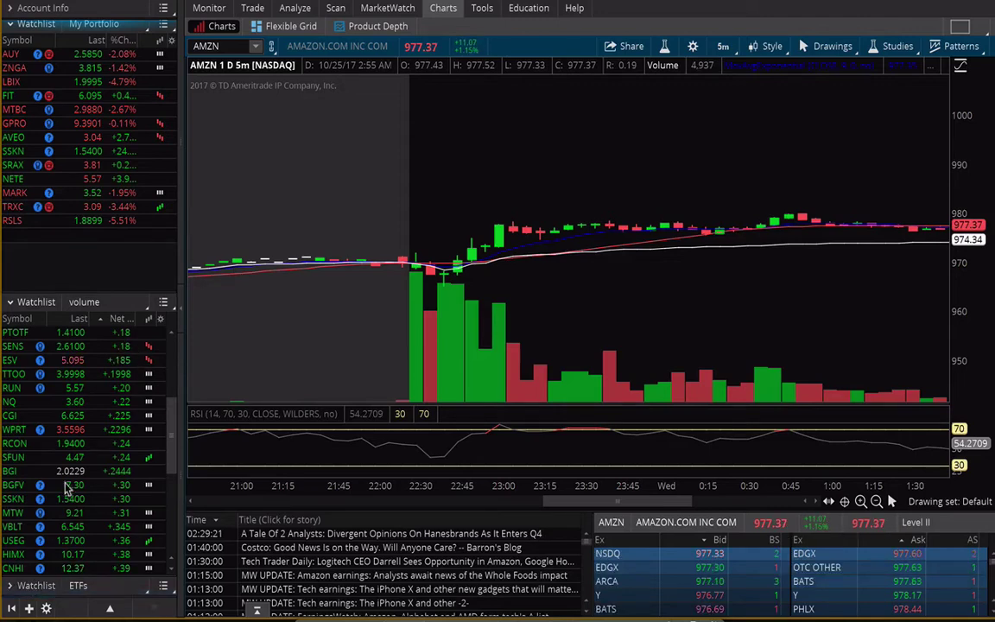
Show the Times And Sales panel beside the AMZN chart, view its trades, and hide it again.
scroll(84, 336, up, 5)
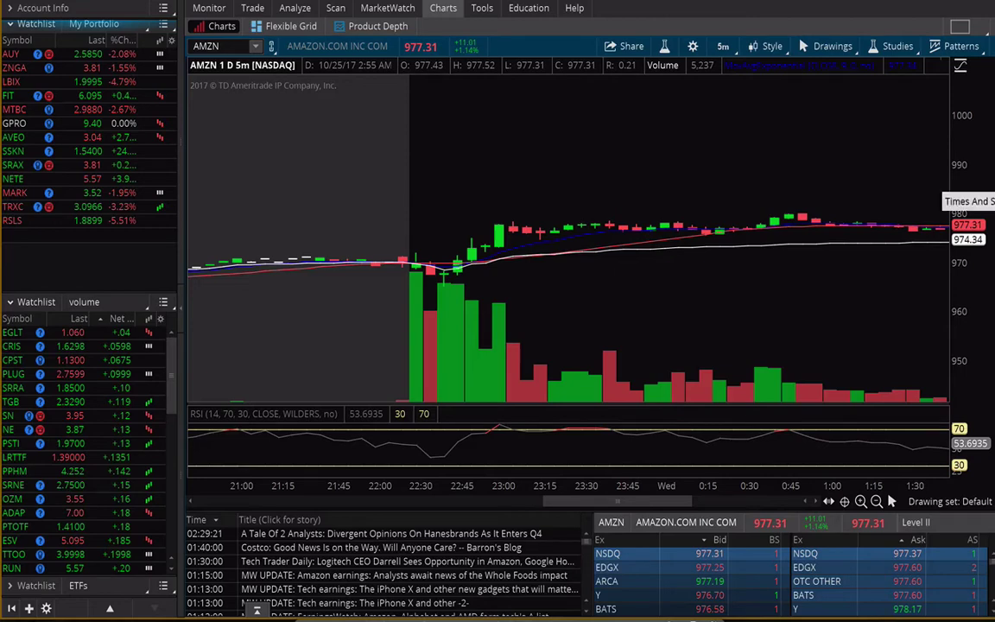
click(990, 259)
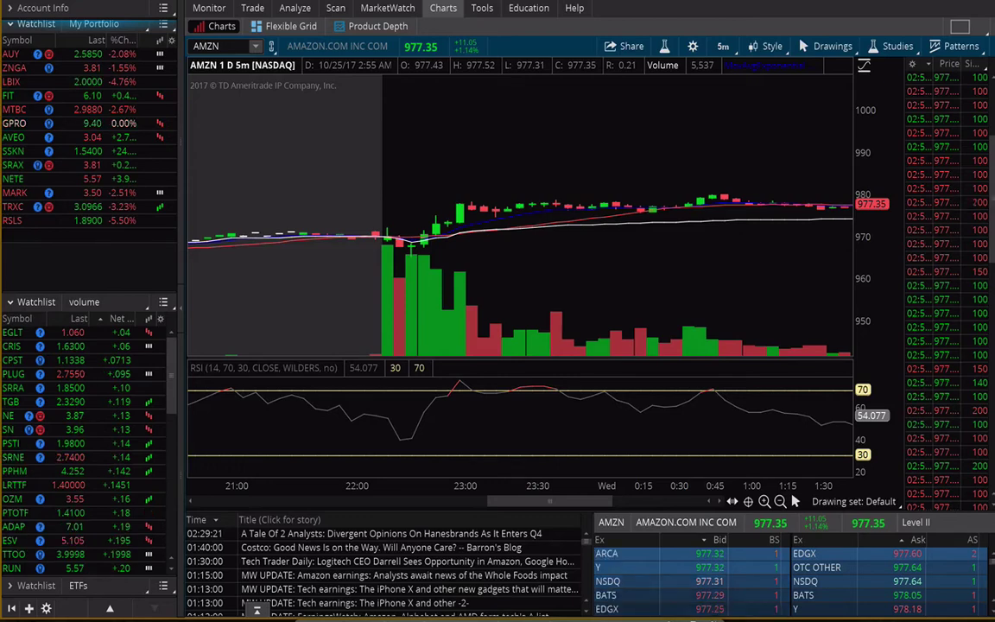
click(941, 197)
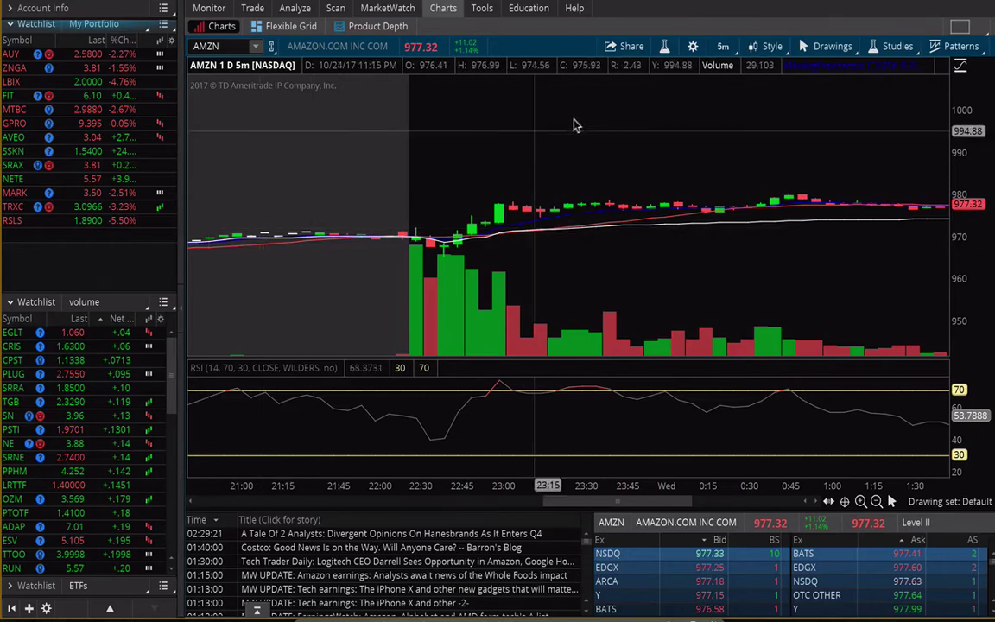
Glance at the Stock Hacker scan and load the Top10 % Gain list in the MarketWatch quotes.
click(338, 9)
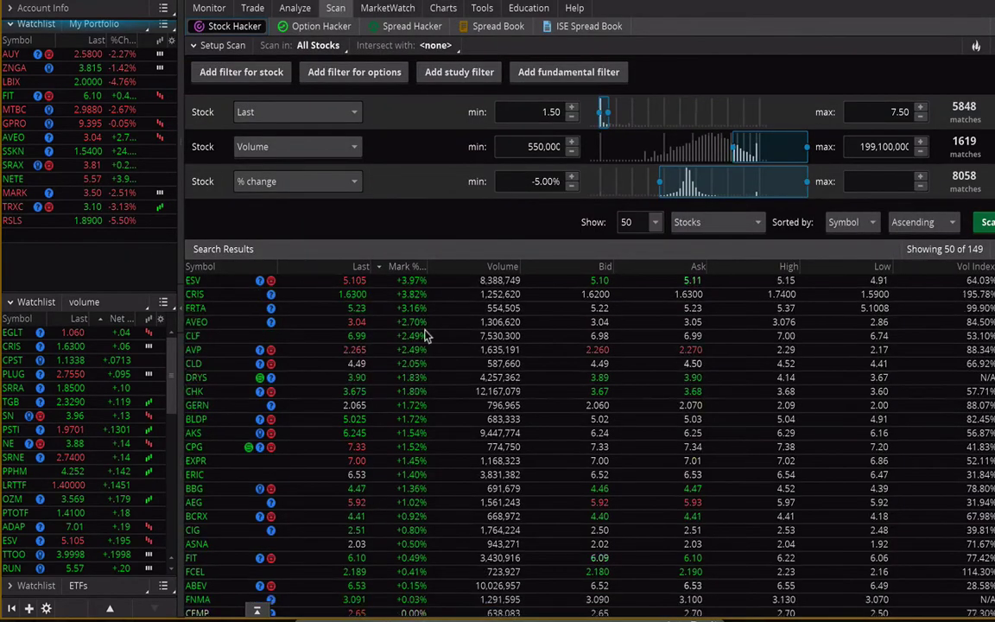
click(379, 7)
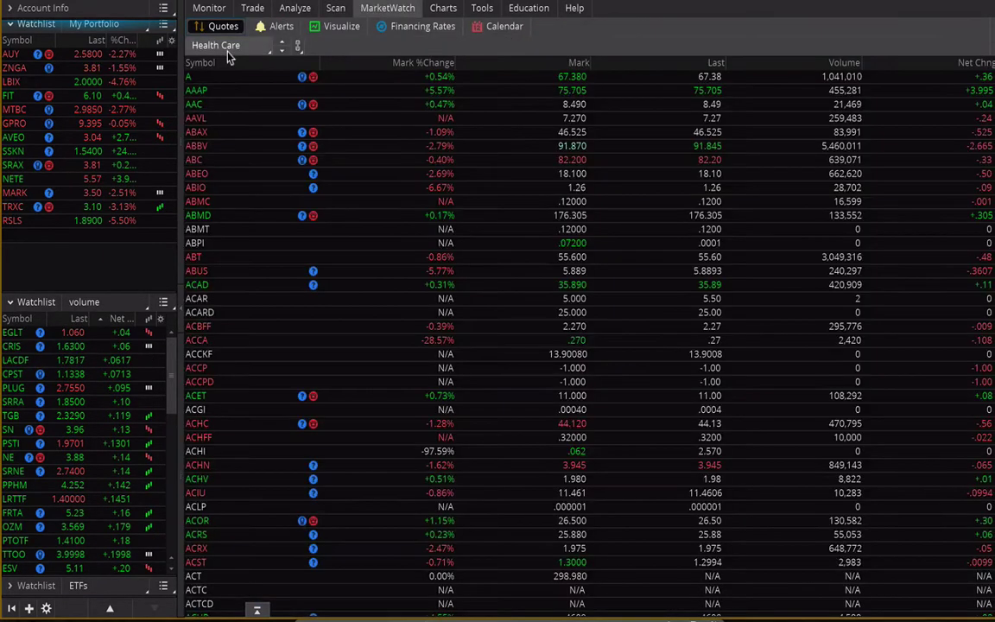
click(207, 46)
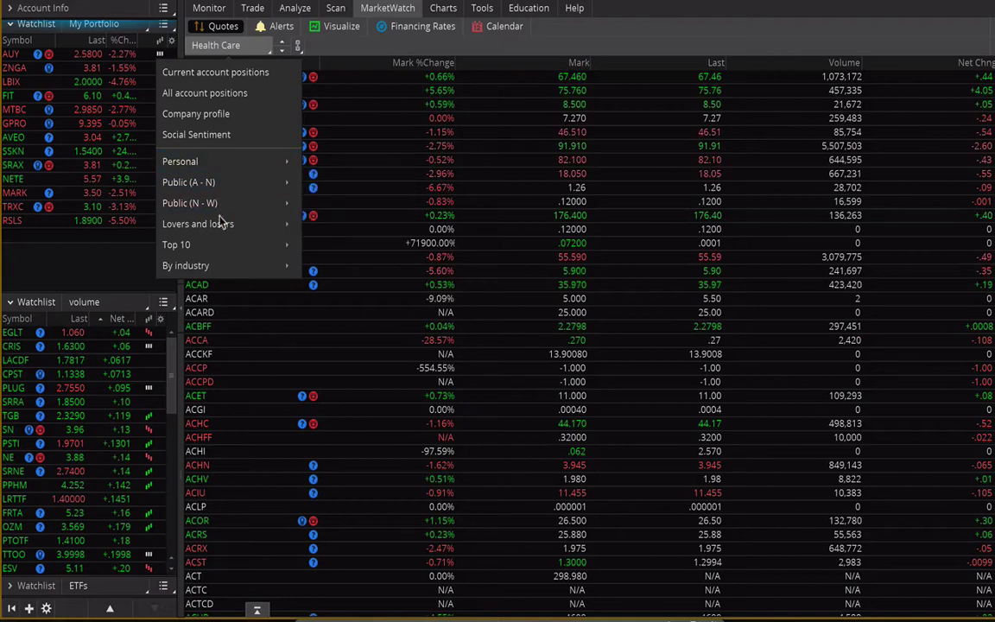
mouse_move(256, 245)
click(368, 245)
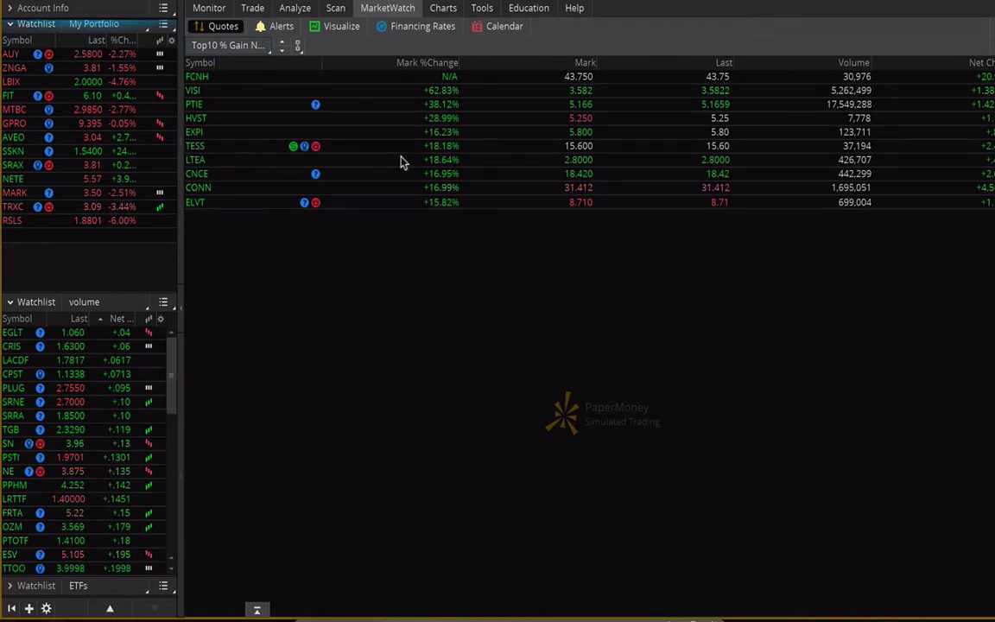
Return to the Stock Hacker scan and examine its results by price, percent change and volume, along with the volume watchlist.
click(335, 9)
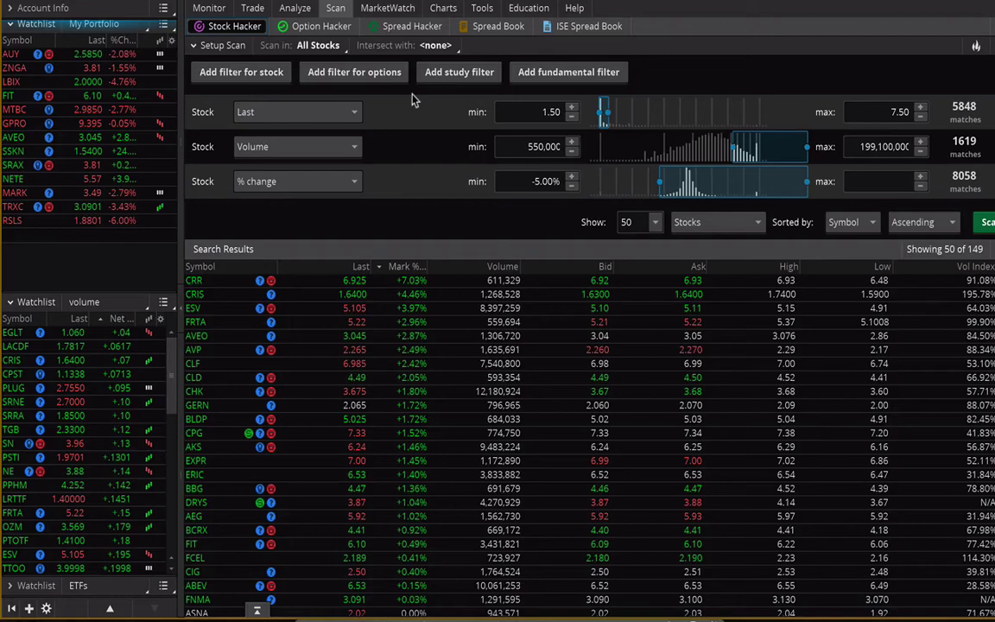
scroll(417, 366, down, 5)
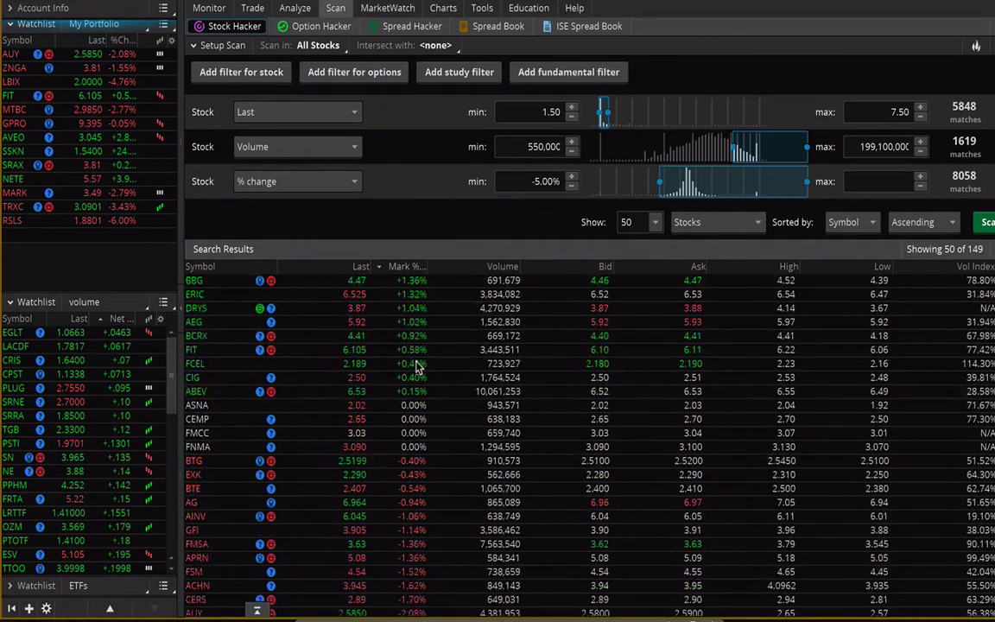
scroll(417, 366, up, 5)
scroll(87, 406, down, 3)
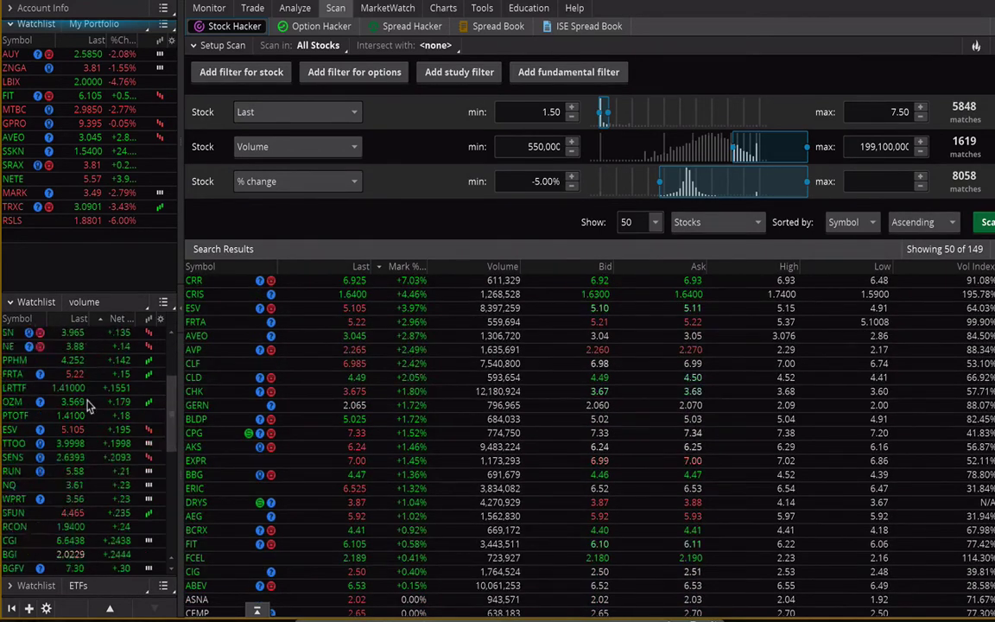
scroll(86, 406, up, 3)
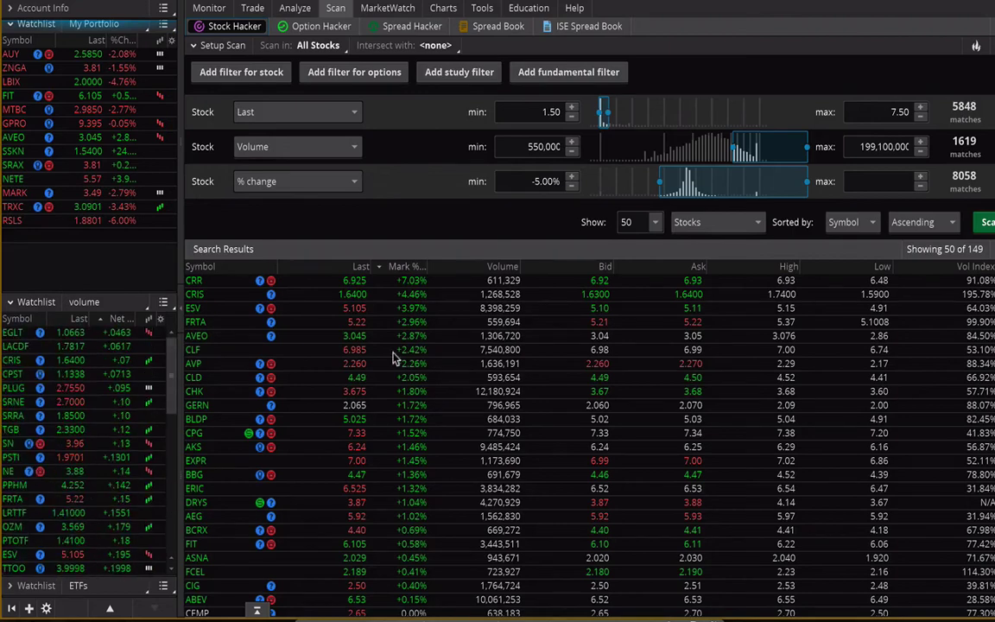
scroll(396, 356, down, 5)
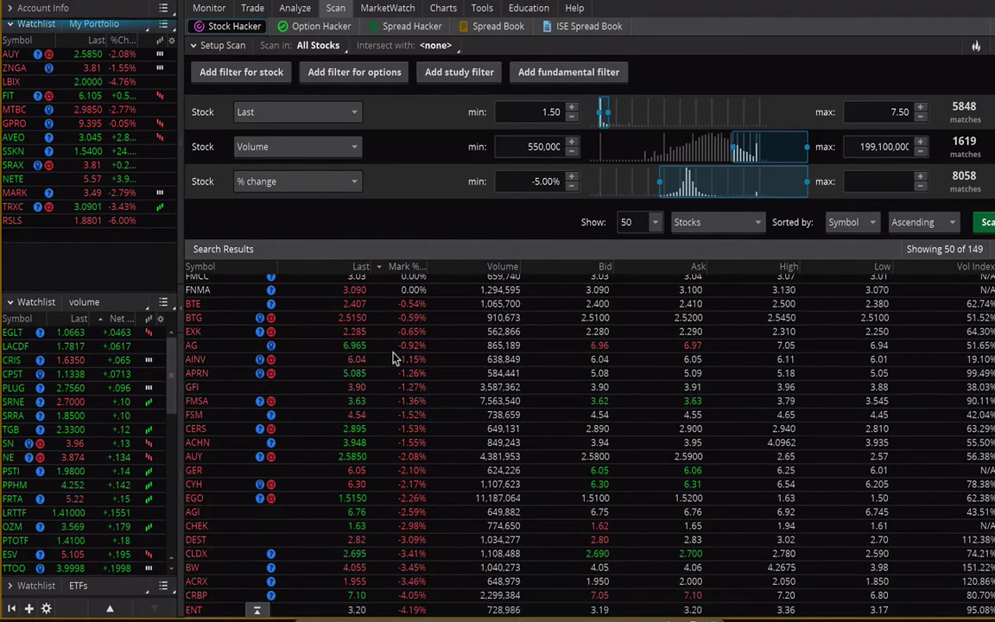
scroll(395, 357, up, 5)
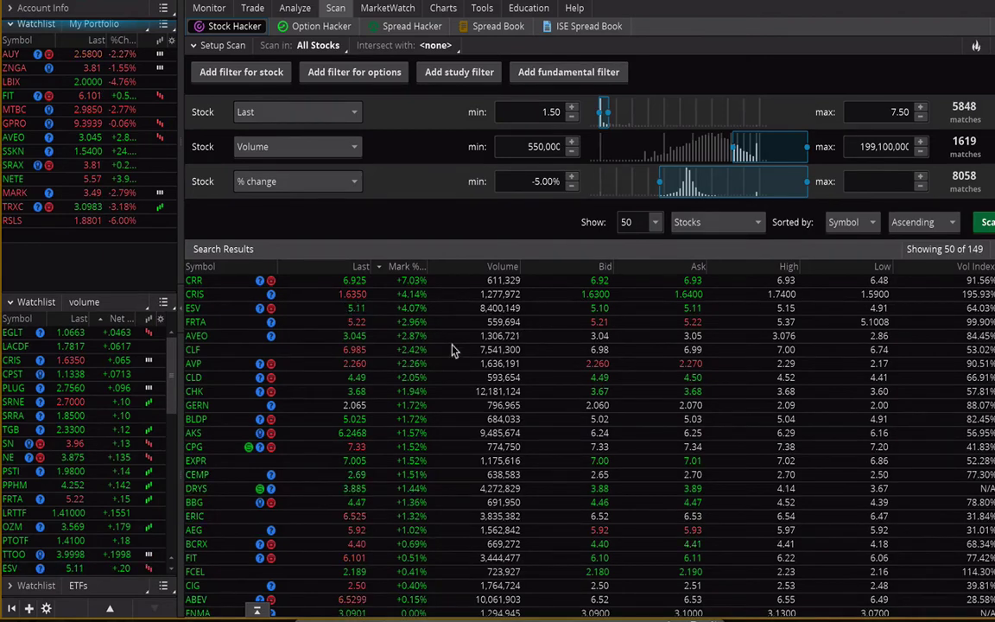
scroll(453, 350, down, 2)
scroll(453, 350, up, 2)
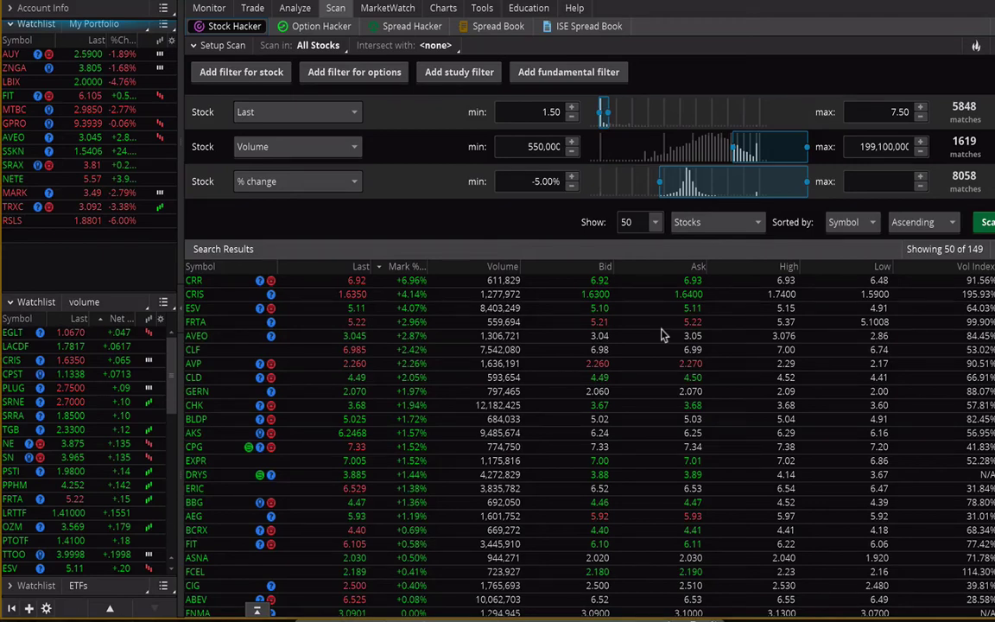
scroll(512, 319, down, 8)
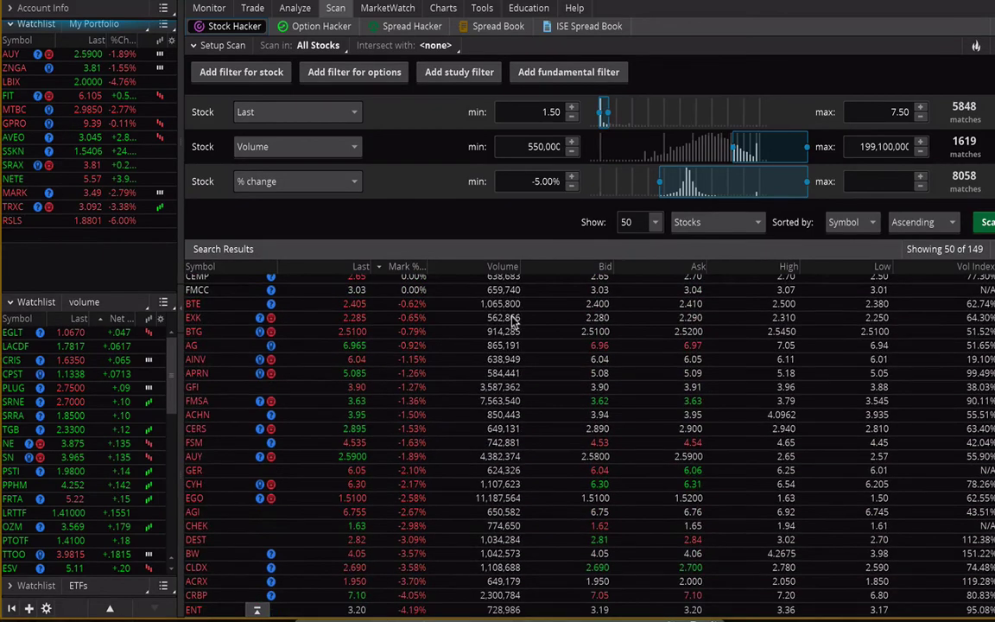
scroll(512, 319, up, 8)
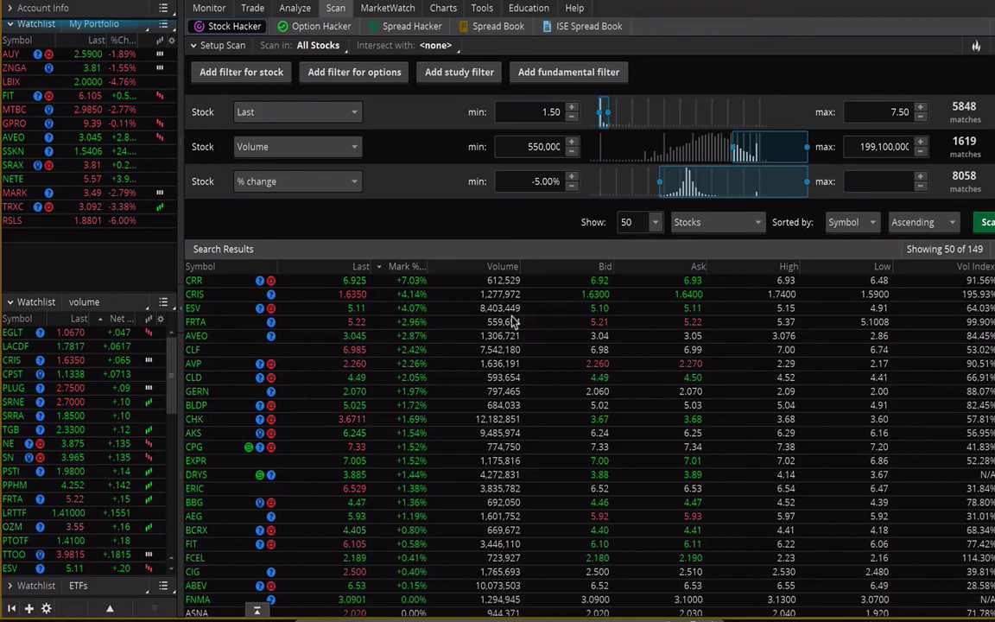